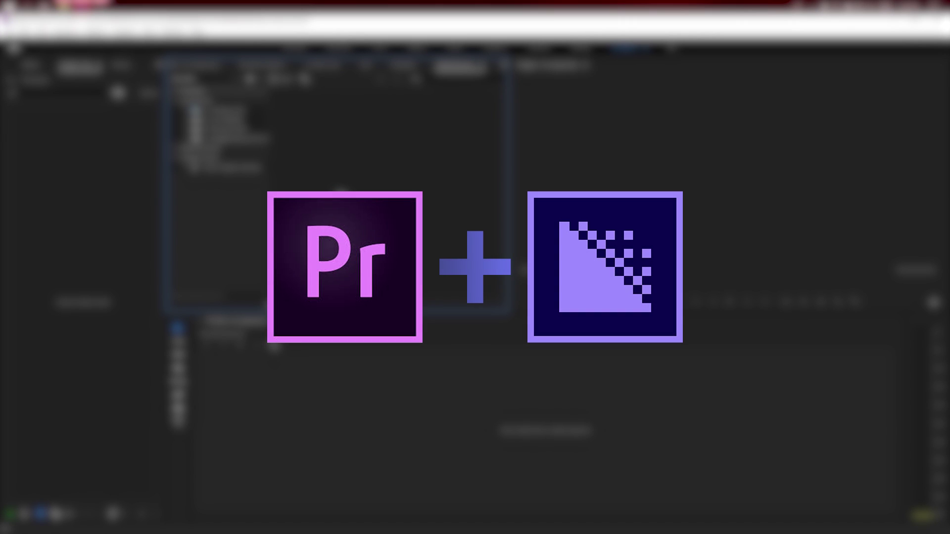
{"action": "key", "text": "super"}
{"action": "scroll", "coordinate": [296, 266], "scroll_direction": "down", "scroll_amount": 3}
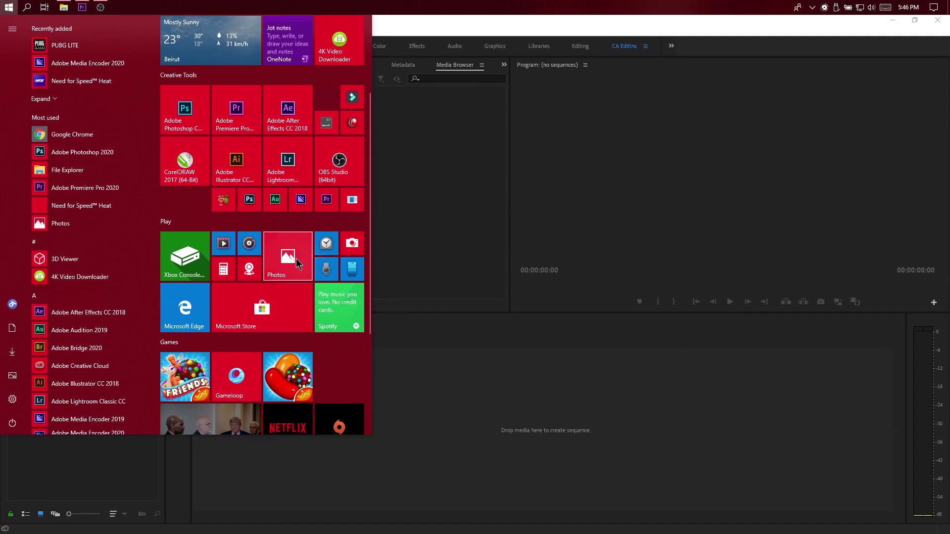
{"action": "left_click", "coordinate": [441, 201]}
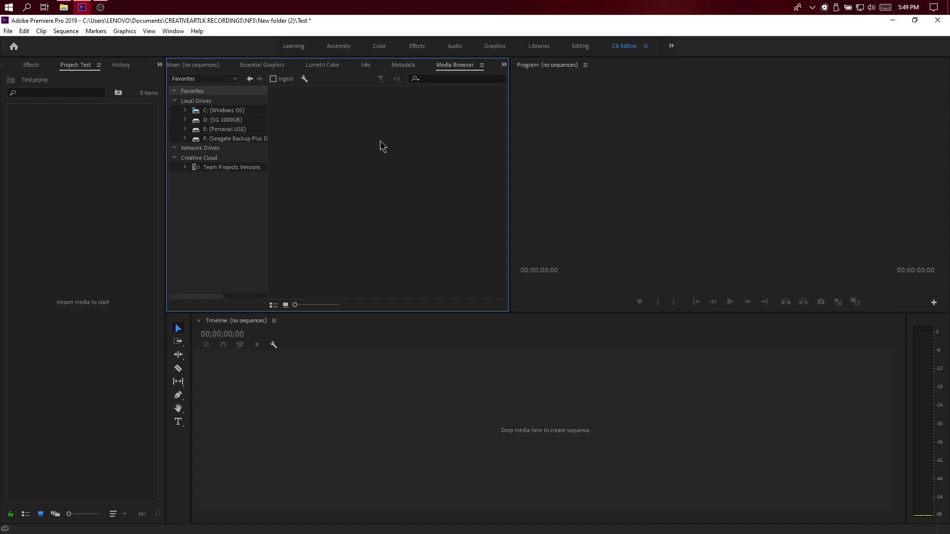
{"action": "key", "text": "super"}
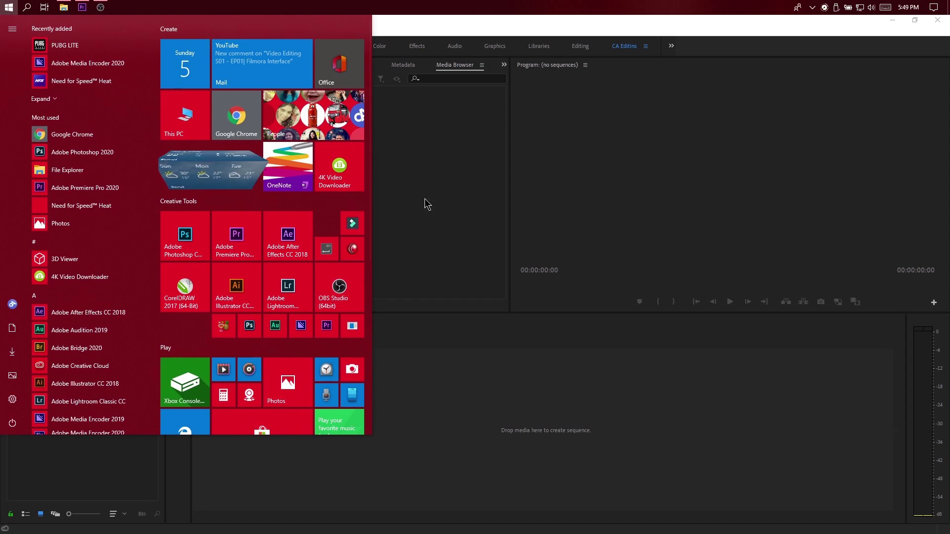
{"action": "key", "text": "super"}
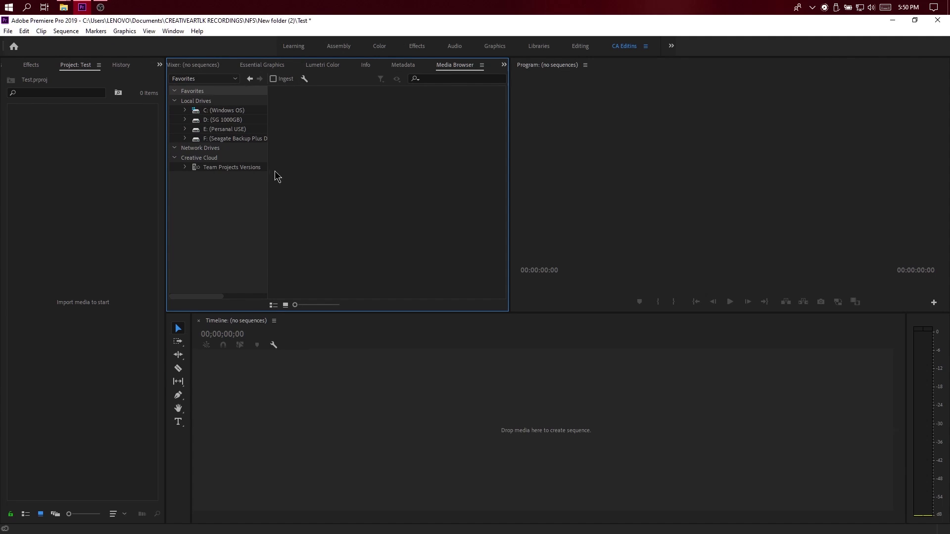
Check the source videos in the Originals folder in File Explorer, and return to Premiere Pro.
{"action": "left_click", "coordinate": [65, 7]}
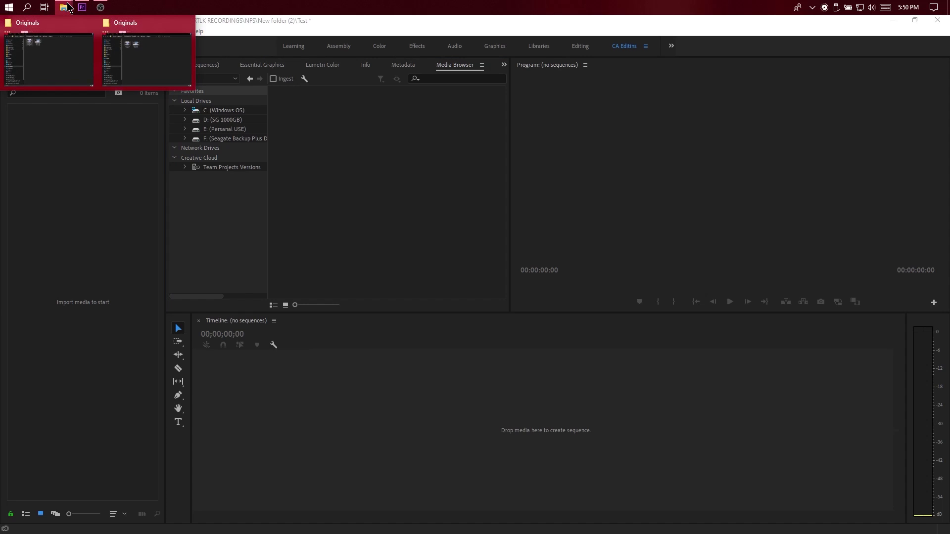
{"action": "left_click", "coordinate": [64, 56]}
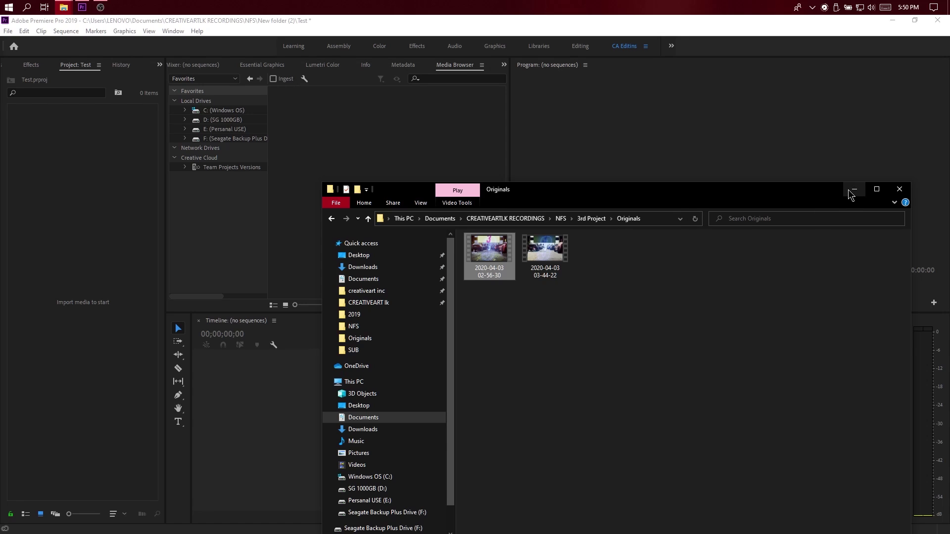
{"action": "left_click", "coordinate": [854, 189]}
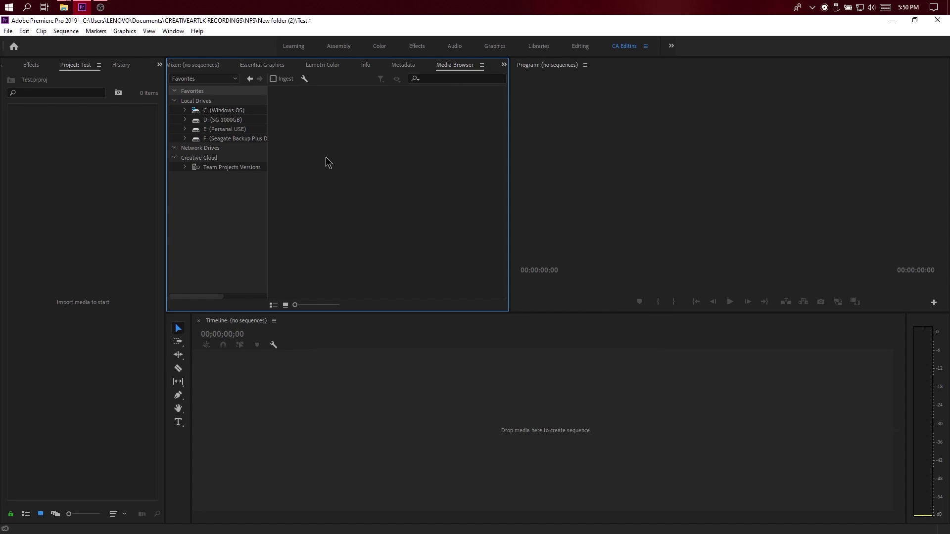
Browse the Media Browser on drive C to the LENOVO desktop's CREATIVEARTLK RECORDINGS folder and open NFS, 3rd Project, Originals.
{"action": "left_click", "coordinate": [177, 32]}
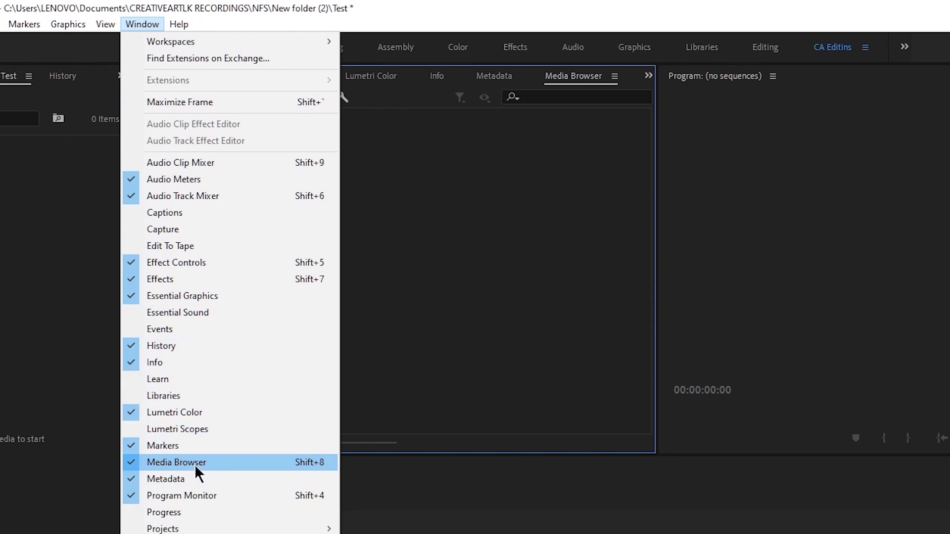
{"action": "left_click", "coordinate": [503, 276]}
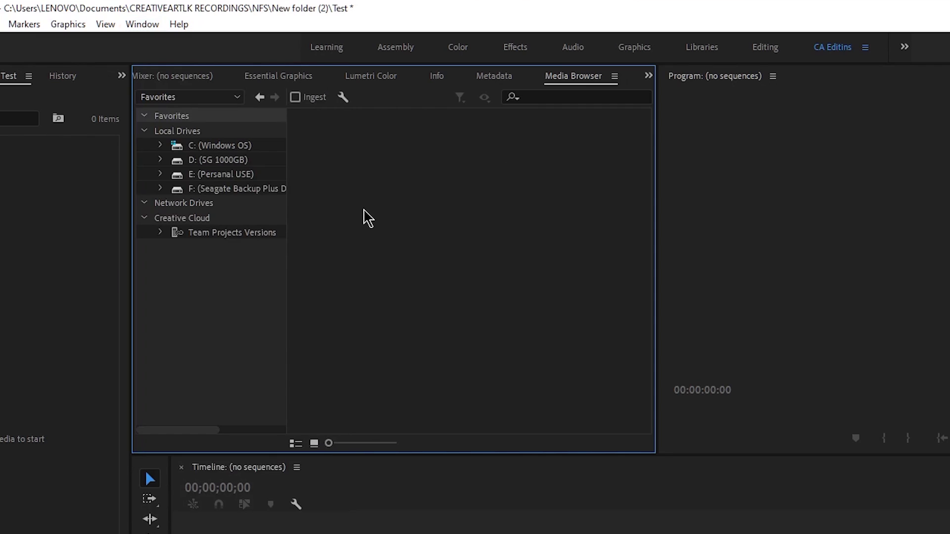
{"action": "left_click", "coordinate": [160, 146]}
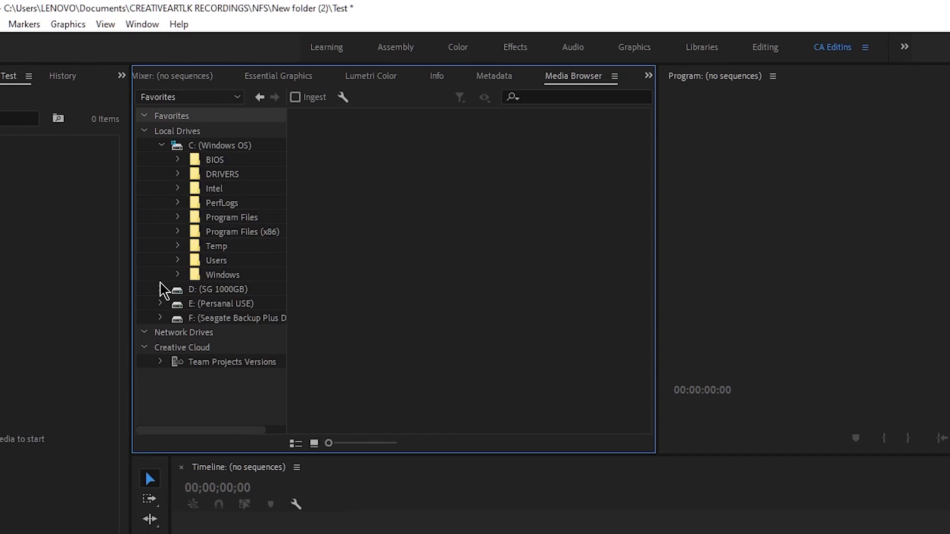
{"action": "left_click", "coordinate": [177, 261]}
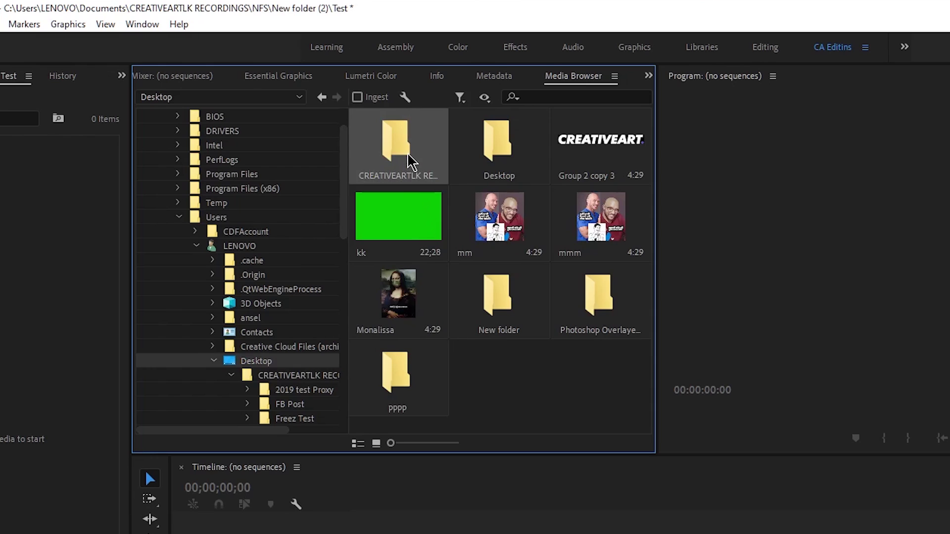
{"action": "double_click", "coordinate": [395, 140]}
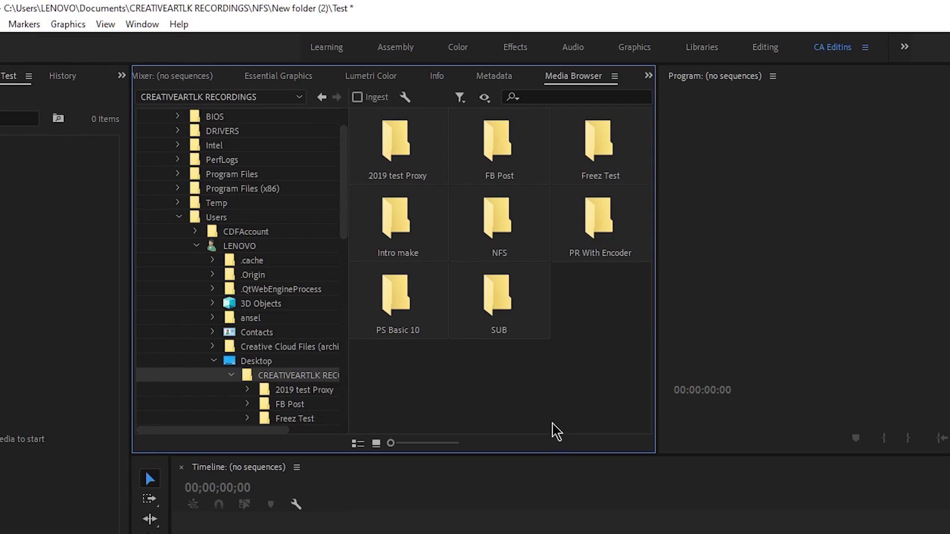
{"action": "double_click", "coordinate": [515, 246]}
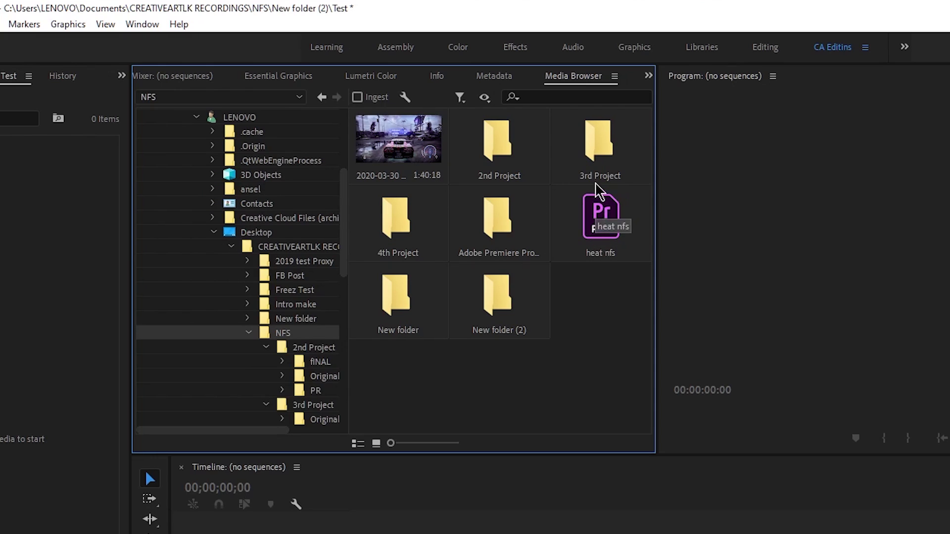
{"action": "double_click", "coordinate": [599, 148]}
{"action": "double_click", "coordinate": [418, 174]}
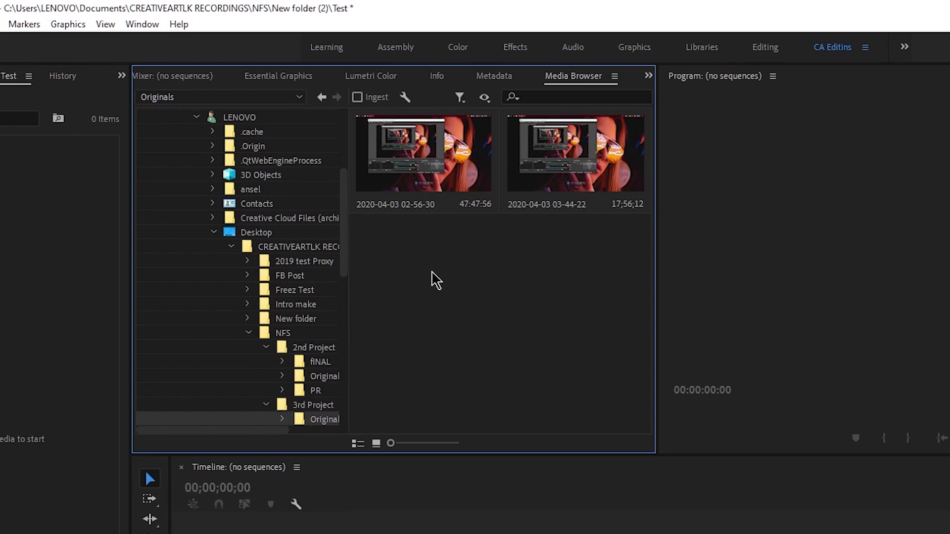
{"action": "left_click_drag", "start_coordinate": [410, 253], "coordinate": [599, 144]}
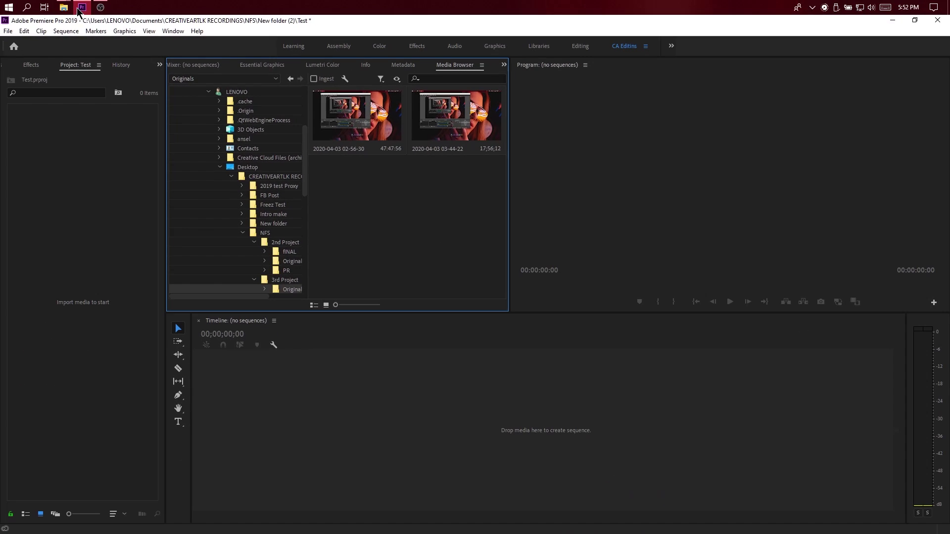
{"action": "mouse_move", "coordinate": [63, 7]}
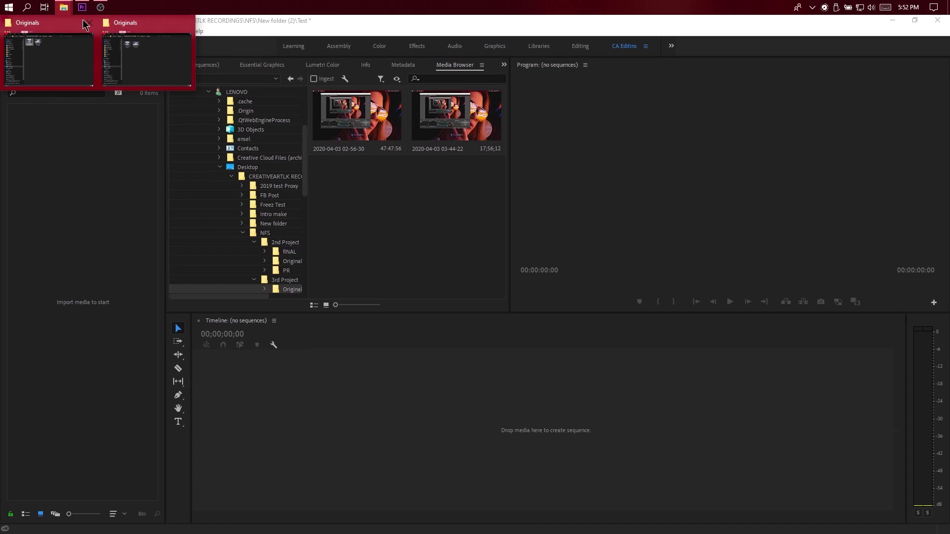
{"action": "left_click", "coordinate": [72, 66]}
{"action": "left_click_drag", "start_coordinate": [574, 190], "coordinate": [572, 84]}
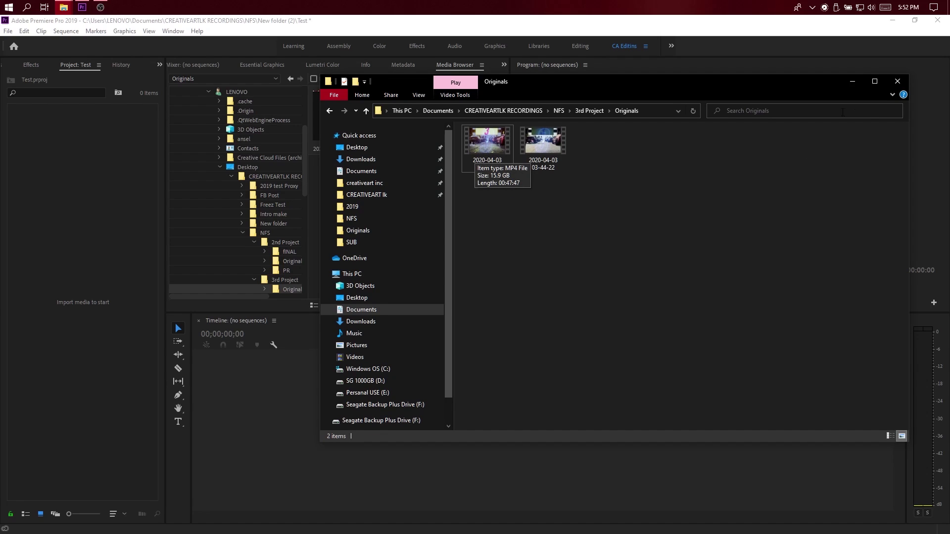
{"action": "left_click", "coordinate": [852, 82]}
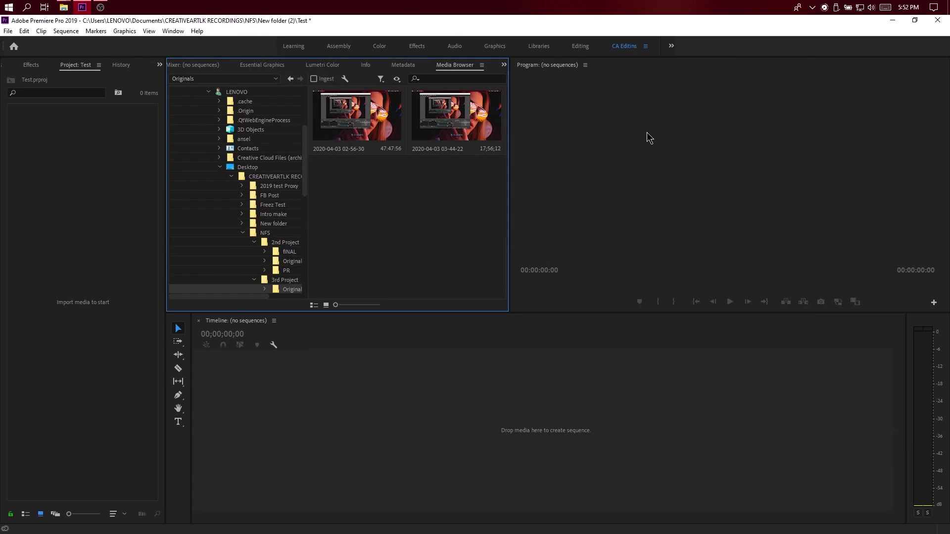
{"action": "left_click", "coordinate": [372, 126]}
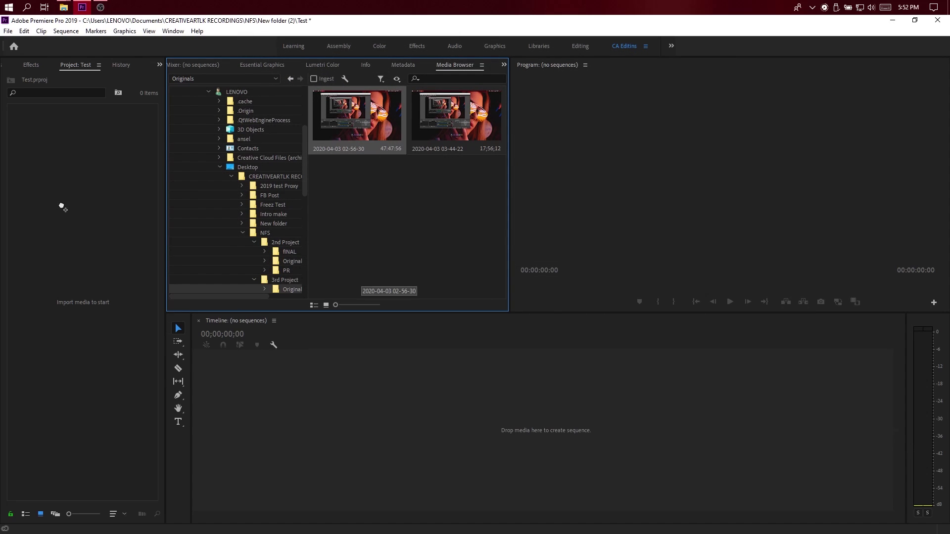
{"action": "left_click_drag", "start_coordinate": [62, 206], "coordinate": [62, 208]}
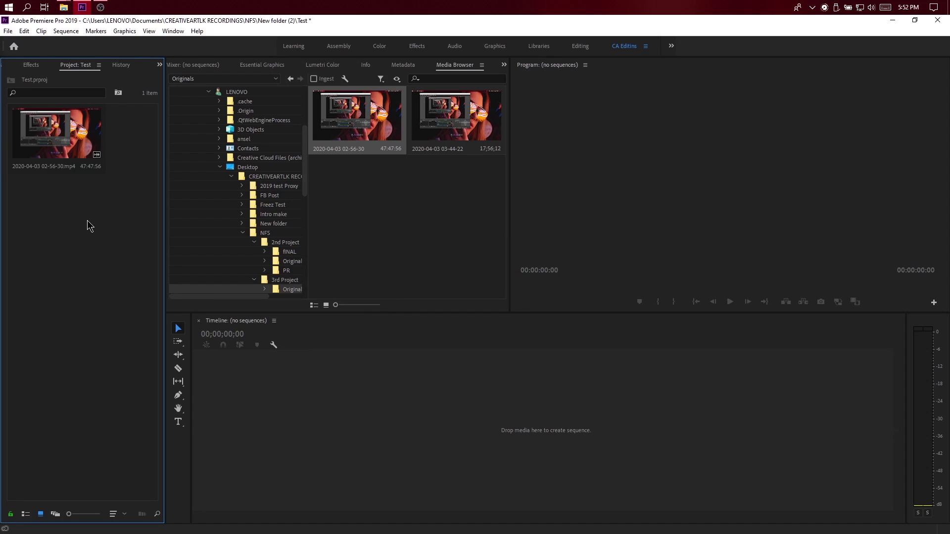
{"action": "left_click_drag", "start_coordinate": [62, 133], "coordinate": [374, 399]}
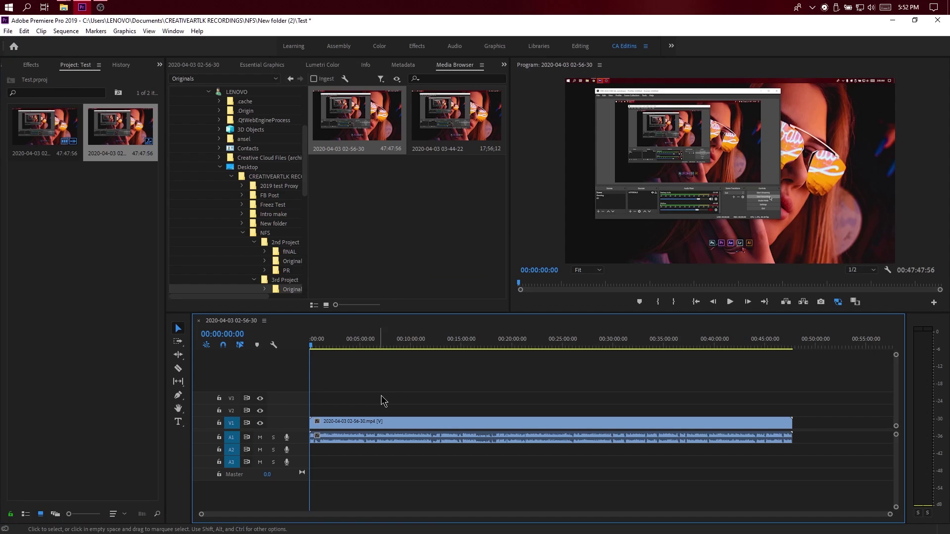
Preview the sequence's playback around 00:07:17 and scrub on to about 00:10:15.
{"action": "scroll", "coordinate": [374, 454], "scroll_direction": "up", "scroll_amount": 10, "text": "alt"}
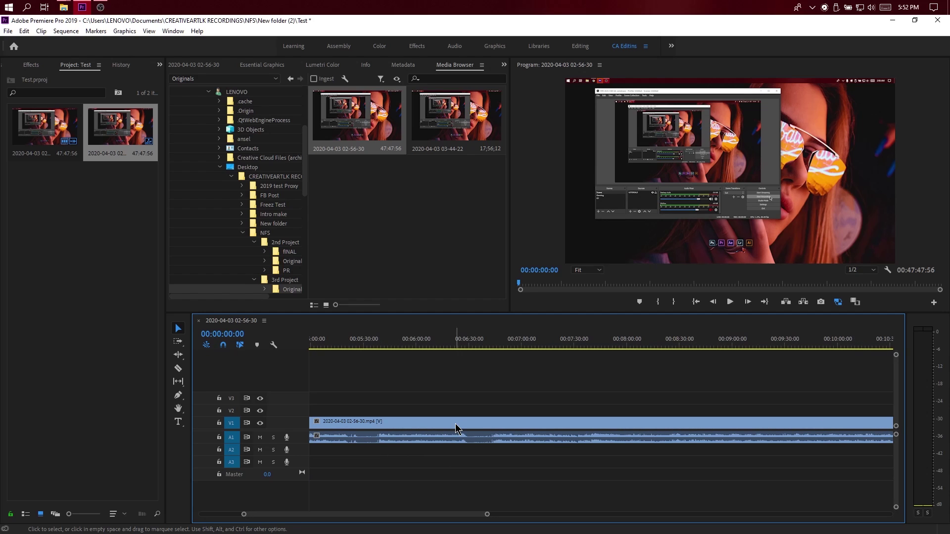
{"action": "left_click_drag", "start_coordinate": [452, 346], "coordinate": [553, 364]}
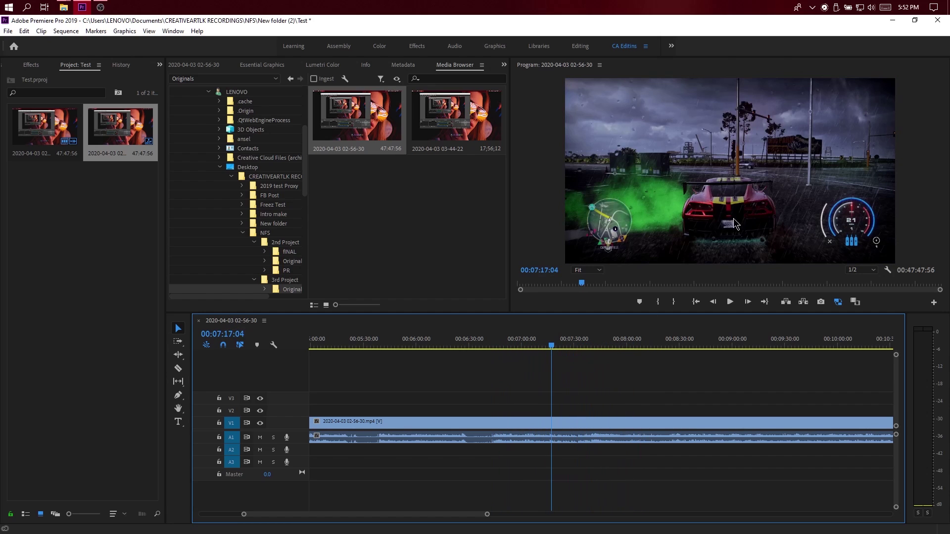
{"action": "scroll", "coordinate": [580, 392], "scroll_direction": "down", "scroll_amount": 1}
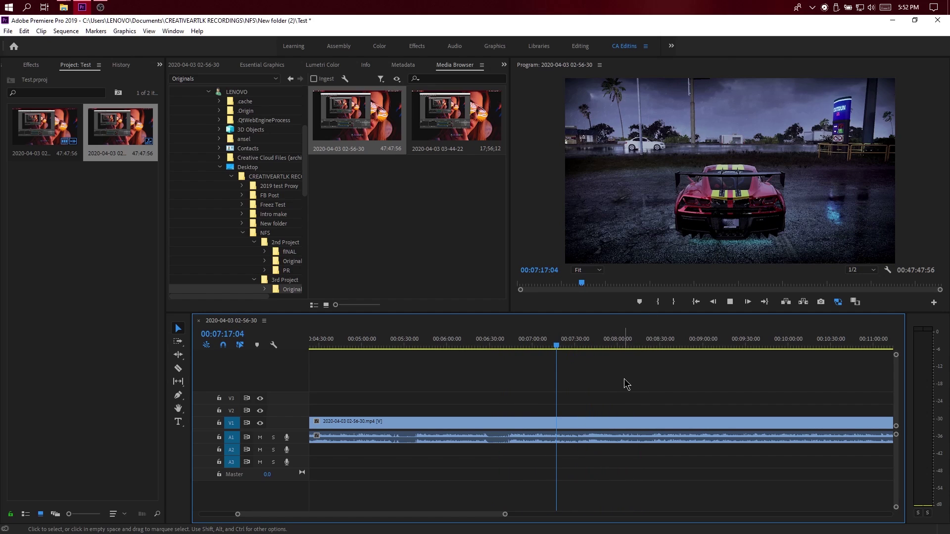
{"action": "key", "text": "space"}
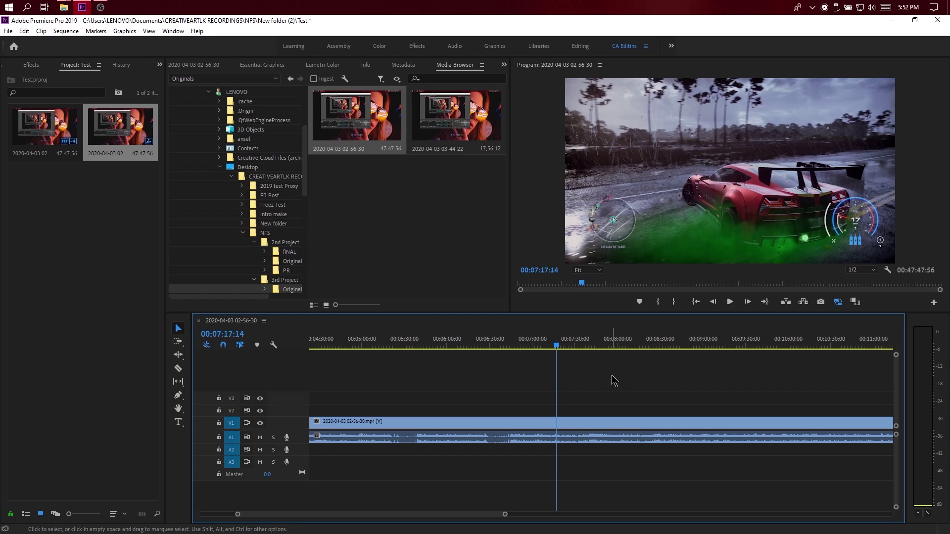
{"action": "left_click_drag", "start_coordinate": [625, 347], "coordinate": [807, 353]}
Delete the clip from the timeline and clear the imported video and its sequence from the project.
{"action": "left_click", "coordinate": [689, 435]}
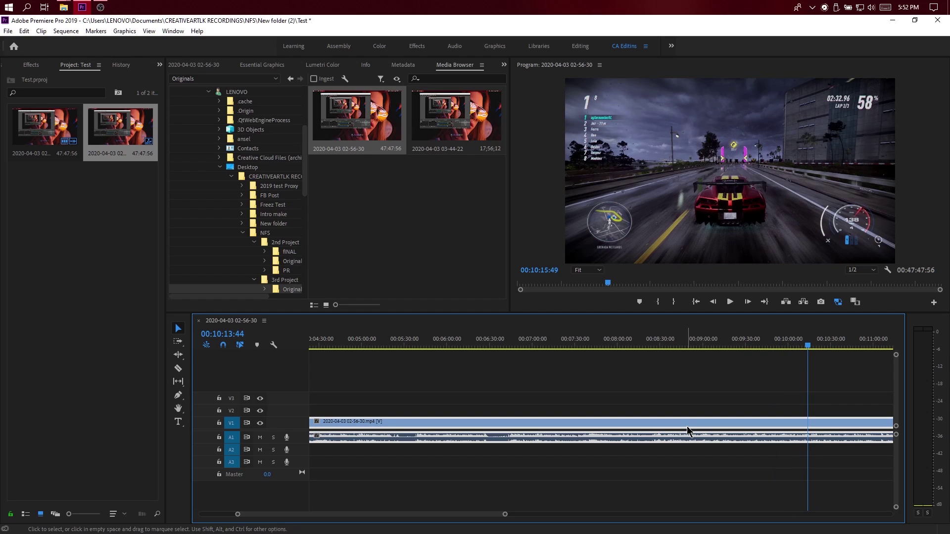
{"action": "key", "text": "Delete"}
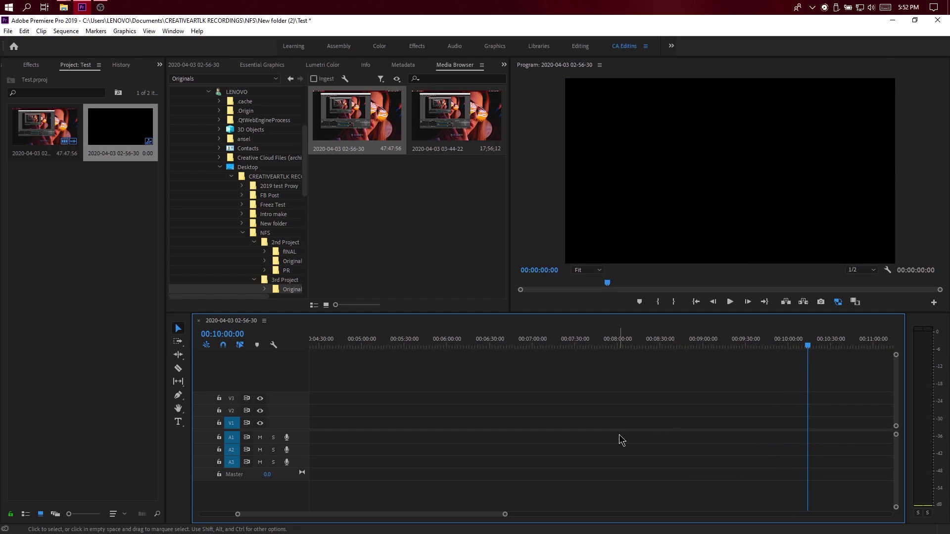
{"action": "left_click", "coordinate": [58, 156]}
{"action": "key", "text": "Delete"}
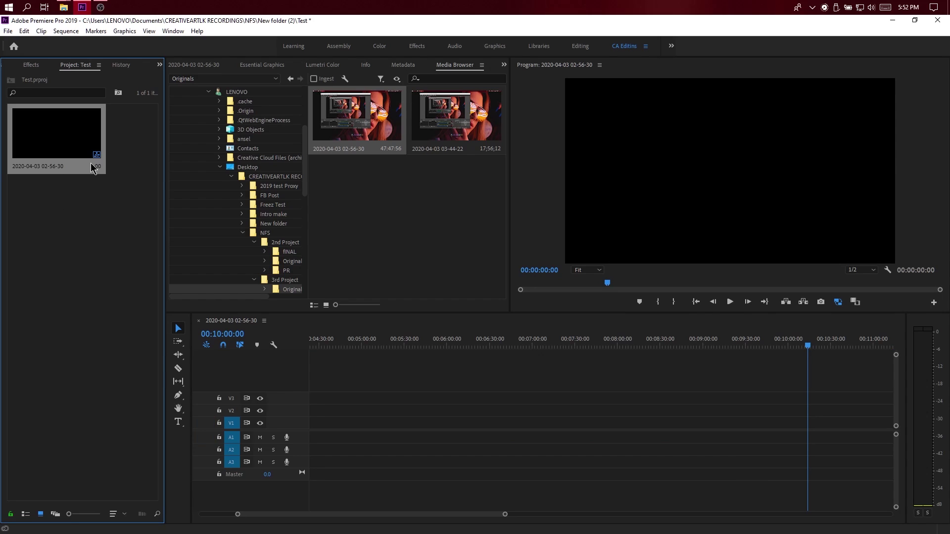
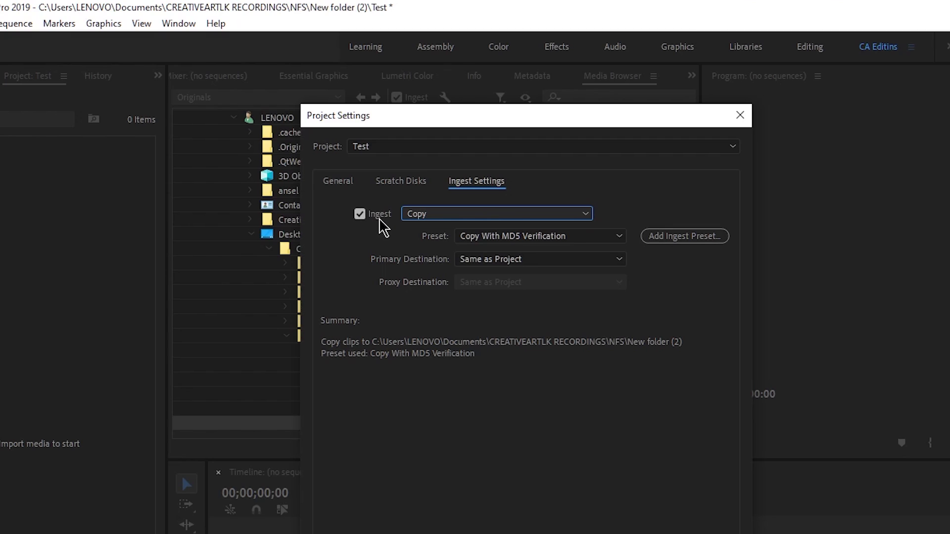
Set the project's ingest action to Create Proxies with the 1024x540 H.264 preset.
{"action": "left_click", "coordinate": [556, 212]}
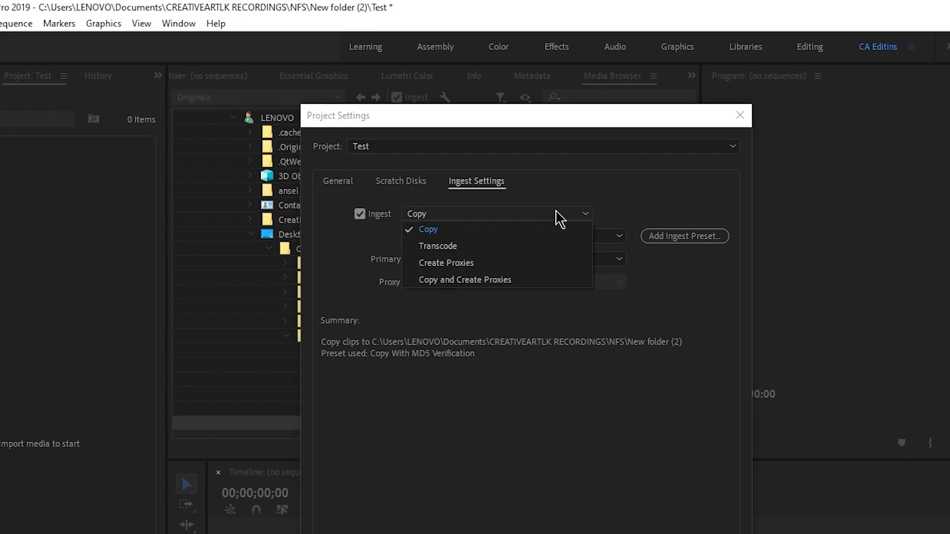
{"action": "left_click", "coordinate": [482, 271]}
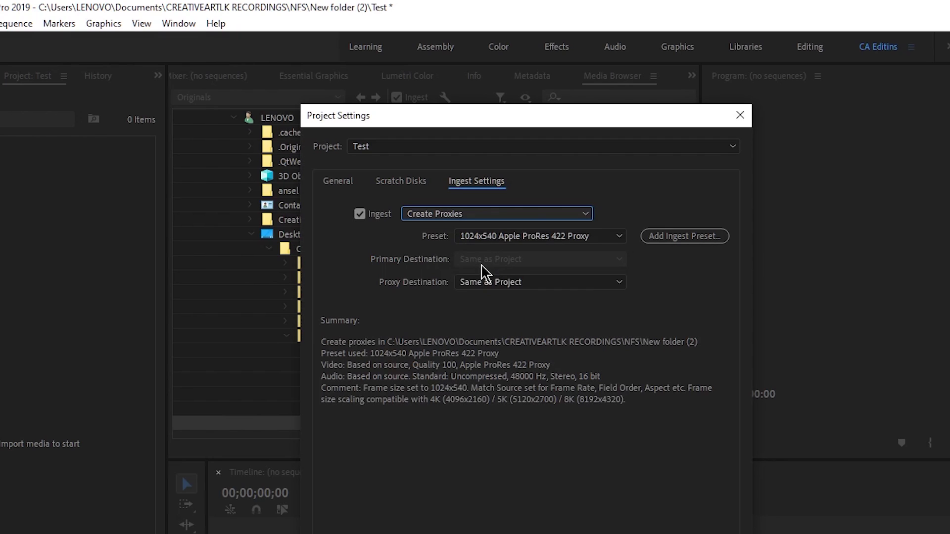
{"action": "key", "text": "Tab"}
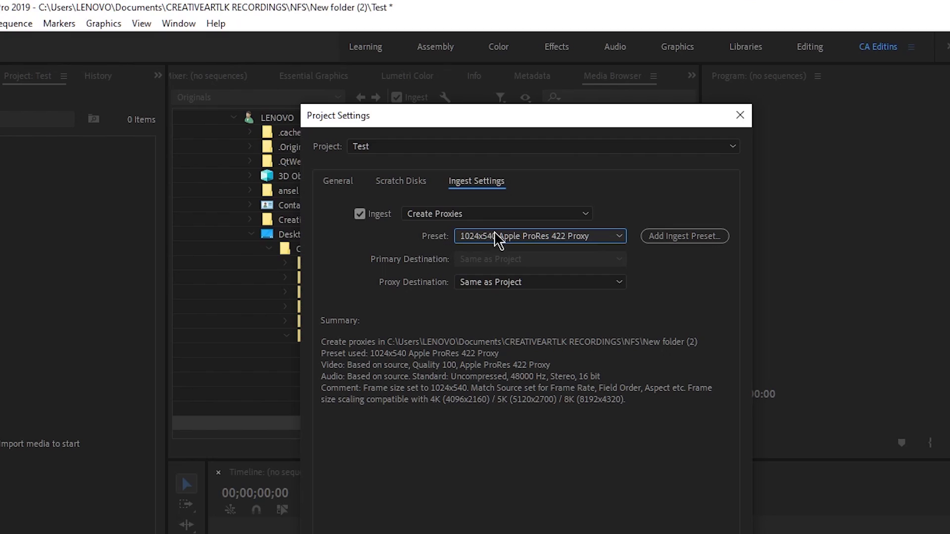
{"action": "left_click", "coordinate": [607, 237]}
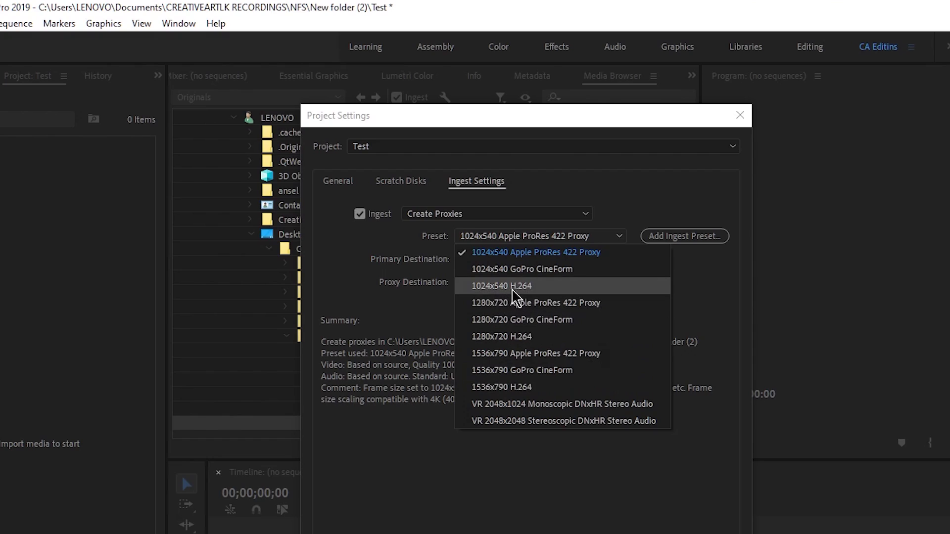
{"action": "left_click", "coordinate": [544, 287]}
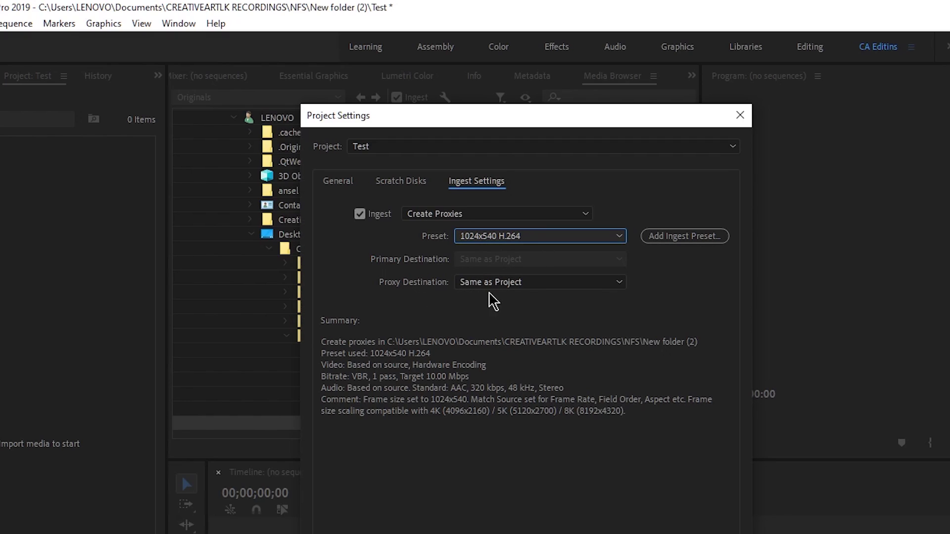
Choose a custom proxy destination and browse to the Originals folder inside NFS > 3rd Project.
{"action": "left_click", "coordinate": [596, 284]}
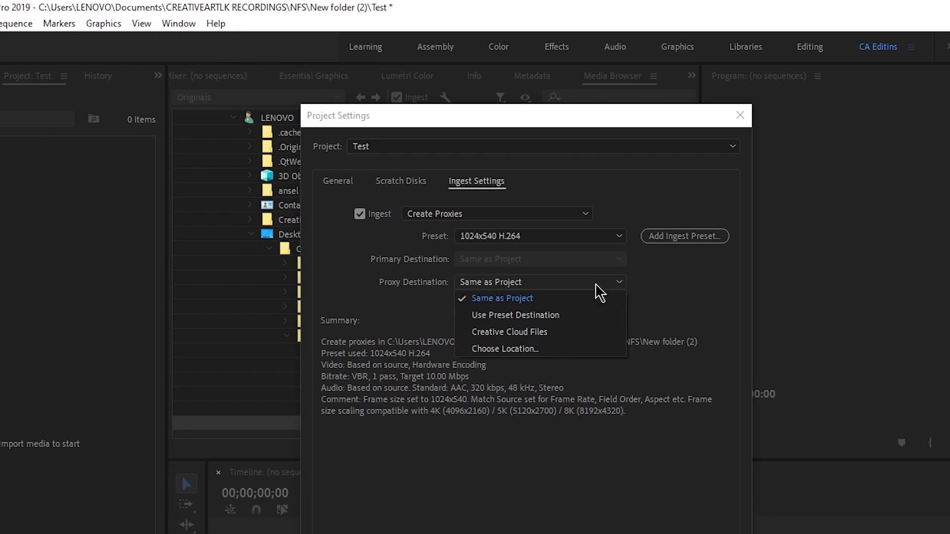
{"action": "left_click", "coordinate": [513, 348]}
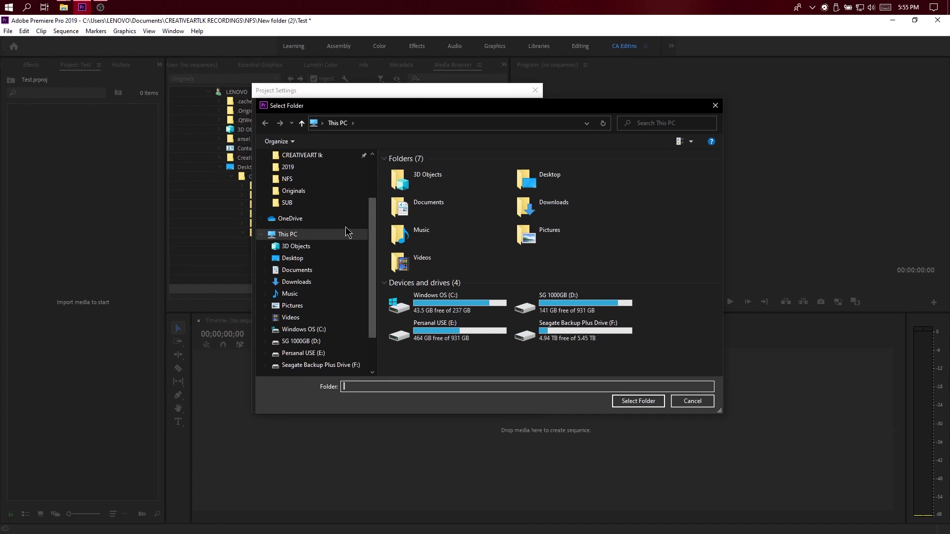
{"action": "scroll", "coordinate": [322, 191], "scroll_direction": "up", "scroll_amount": 2}
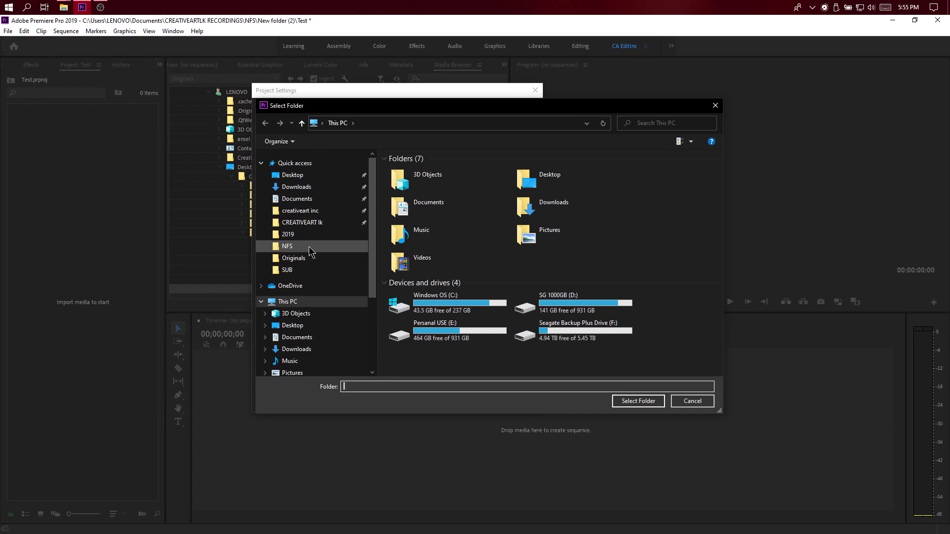
{"action": "left_click", "coordinate": [310, 250]}
{"action": "double_click", "coordinate": [476, 207]}
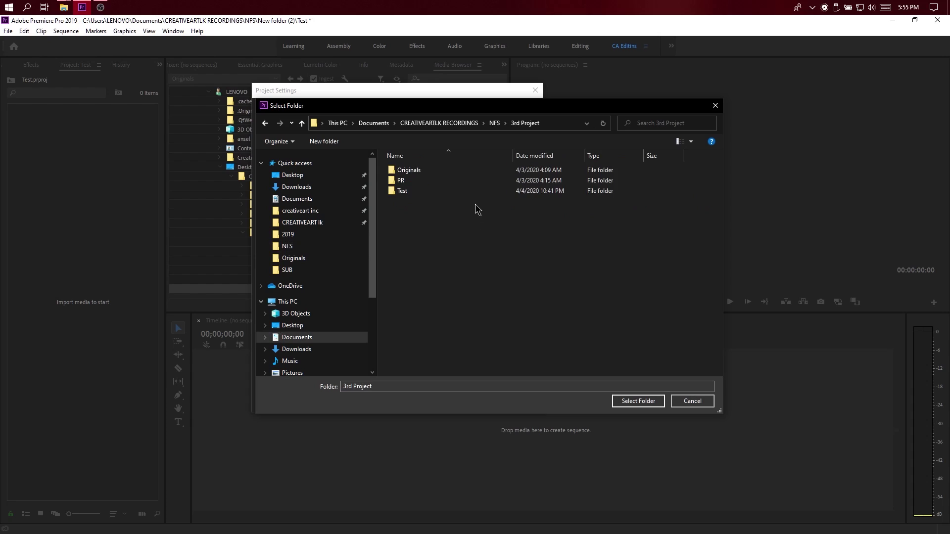
{"action": "double_click", "coordinate": [433, 166]}
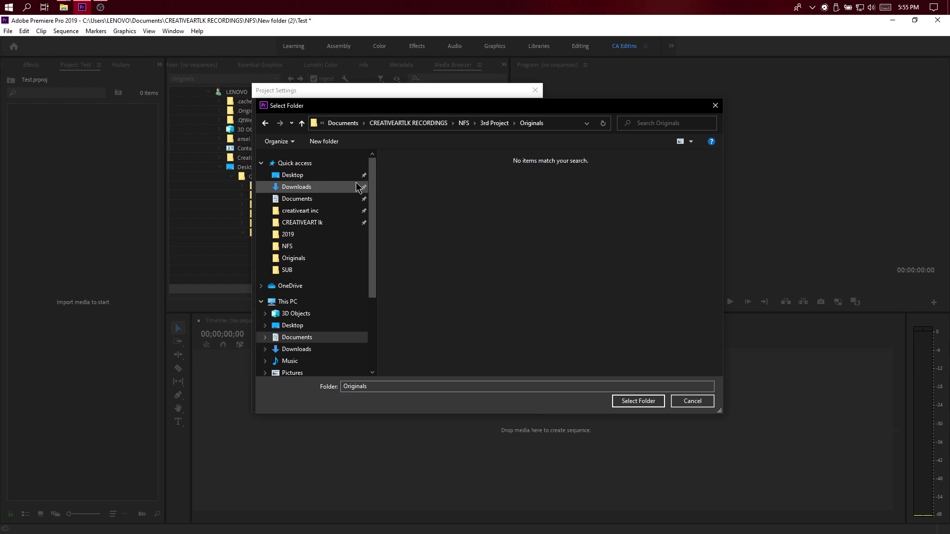
Create a folder named Proxy inside Originals, choose it as the proxy destination, and apply the project settings.
{"action": "right_click", "coordinate": [406, 182]}
{"action": "mouse_move", "coordinate": [458, 278]}
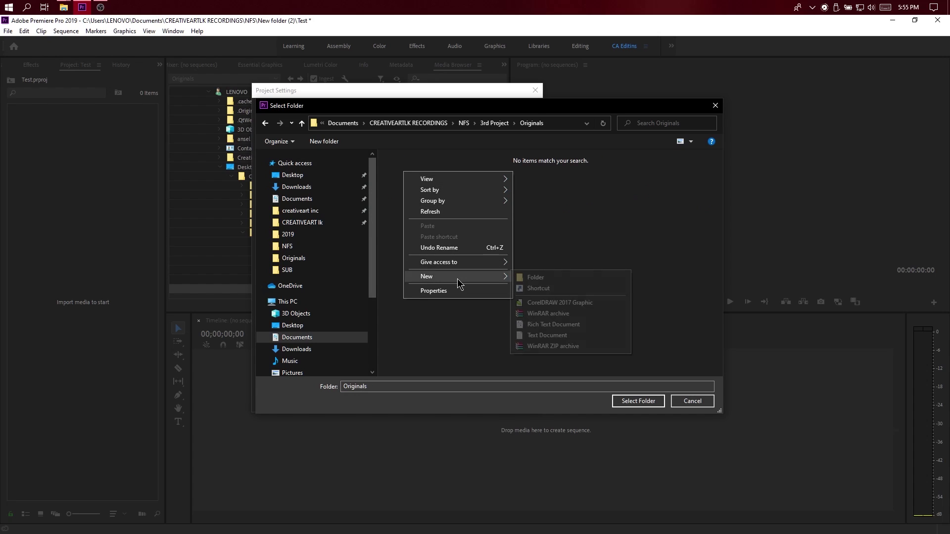
{"action": "left_click", "coordinate": [537, 277]}
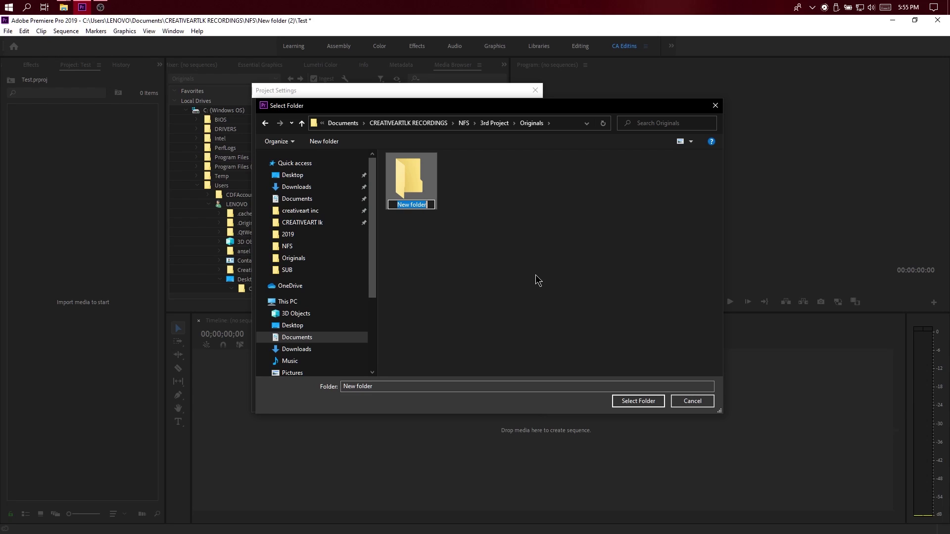
{"action": "type", "text": "P"}
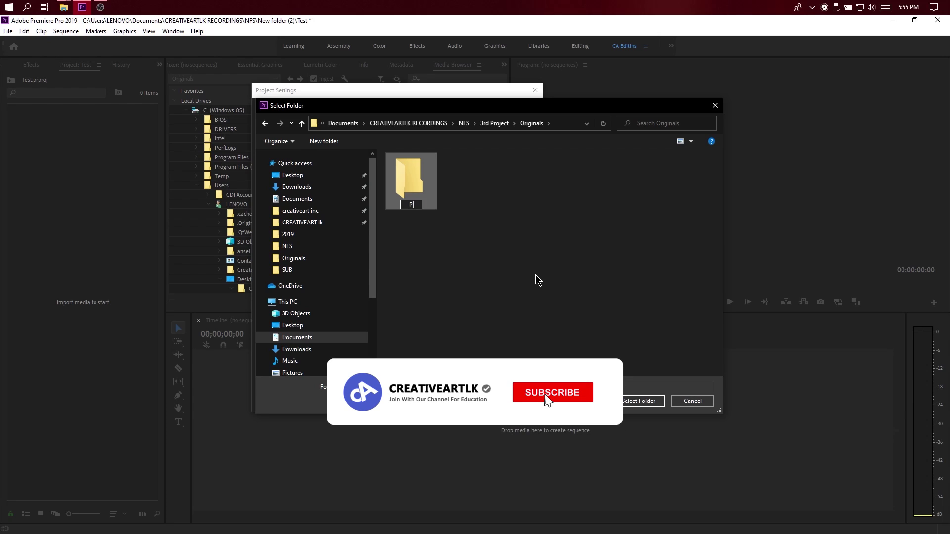
{"action": "type", "text": "ro"}
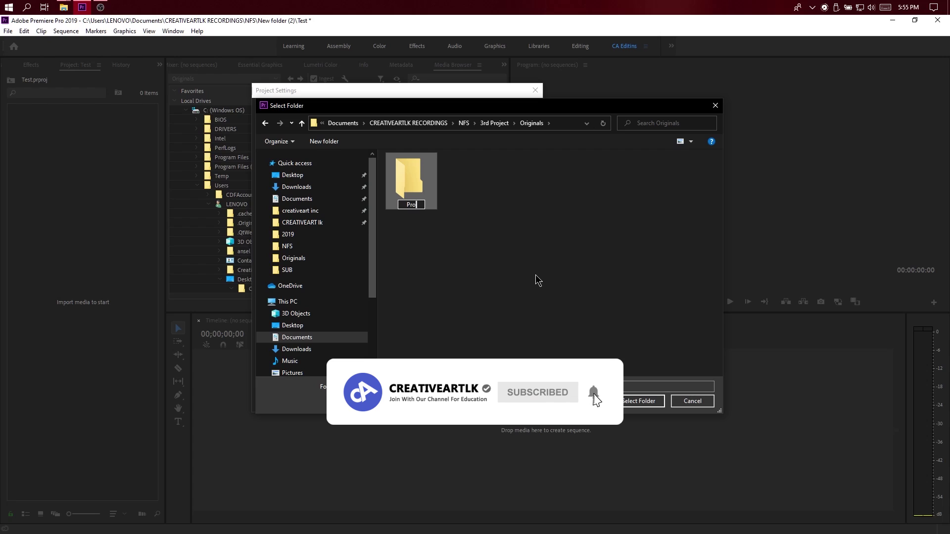
{"action": "type", "text": "xy"}
{"action": "key", "text": "Return"}
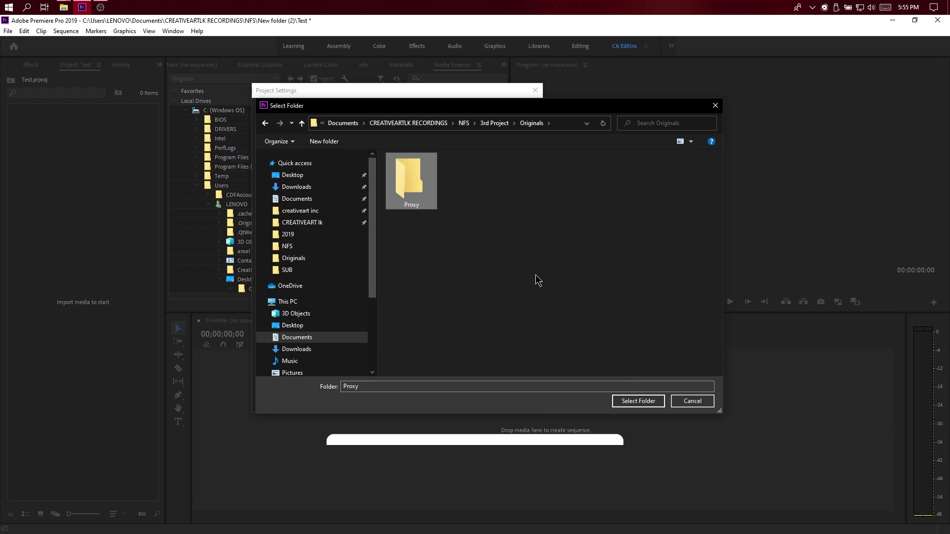
{"action": "left_click", "coordinate": [631, 401]}
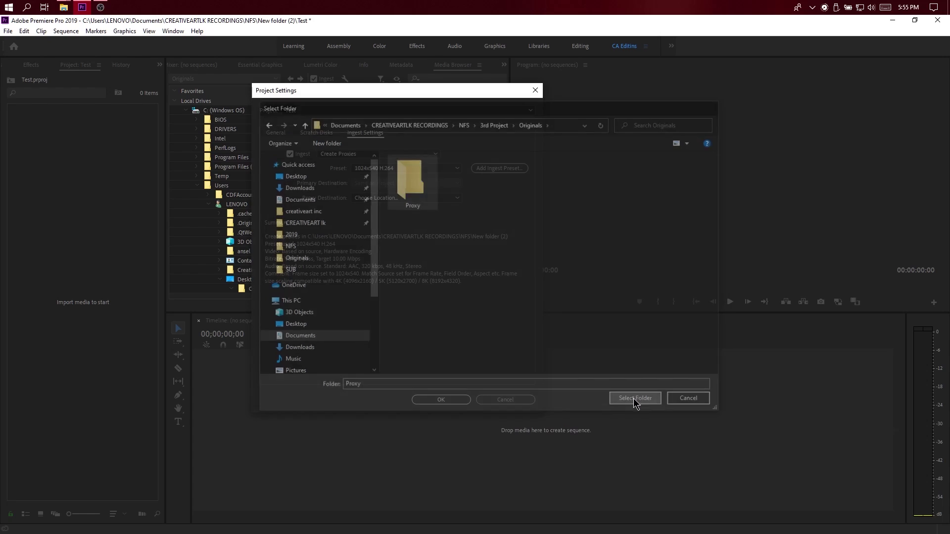
{"action": "left_click", "coordinate": [452, 400]}
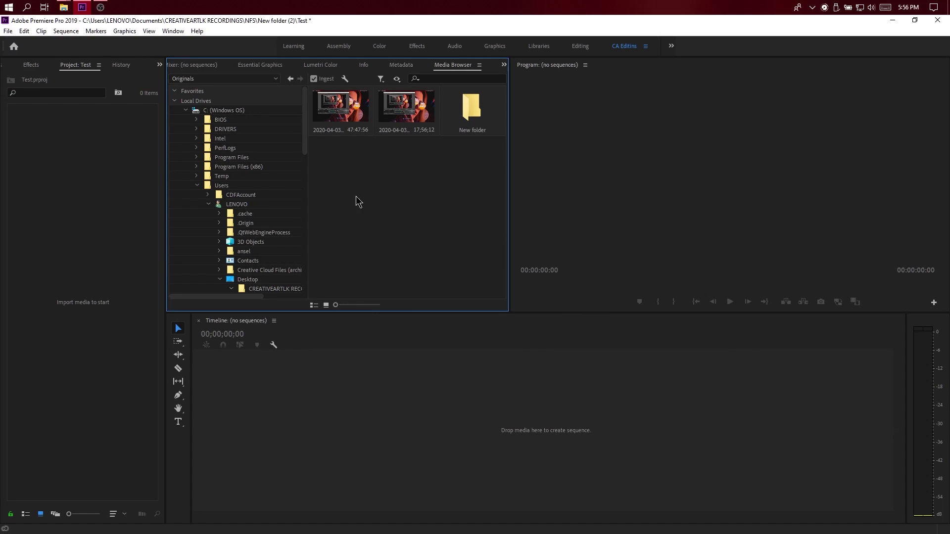
Switch to File Explorer and check the contents of the new Proxy folder in Originals.
{"action": "mouse_move", "coordinate": [63, 7]}
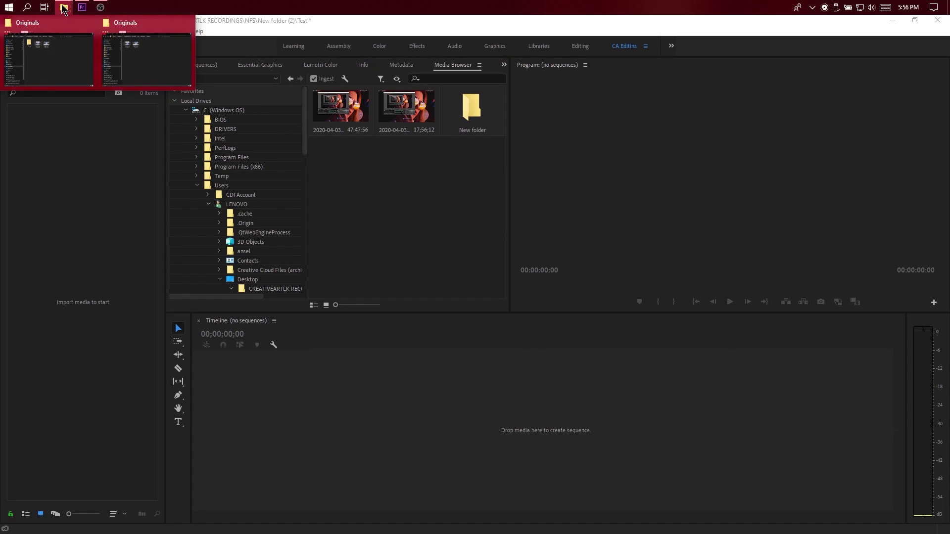
{"action": "left_click", "coordinate": [82, 69]}
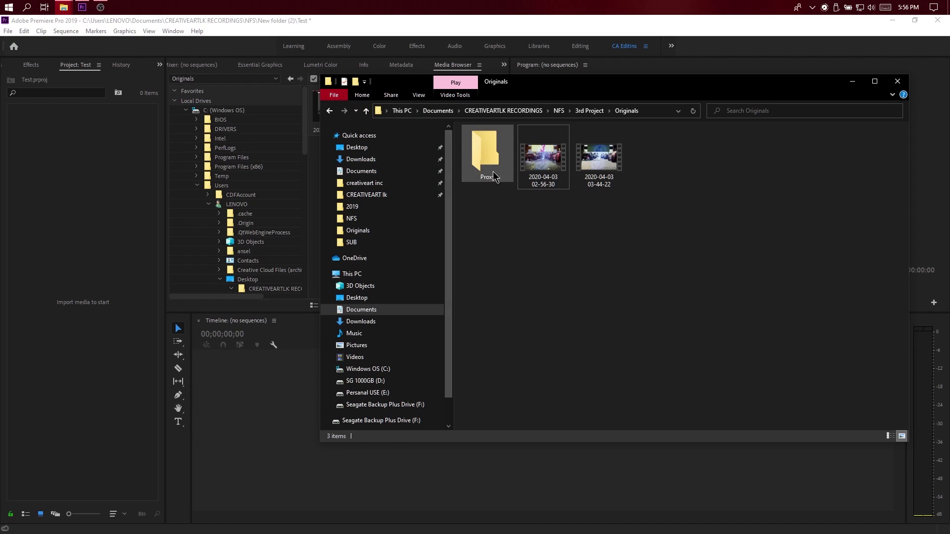
{"action": "double_click", "coordinate": [495, 187]}
{"action": "left_click", "coordinate": [329, 111]}
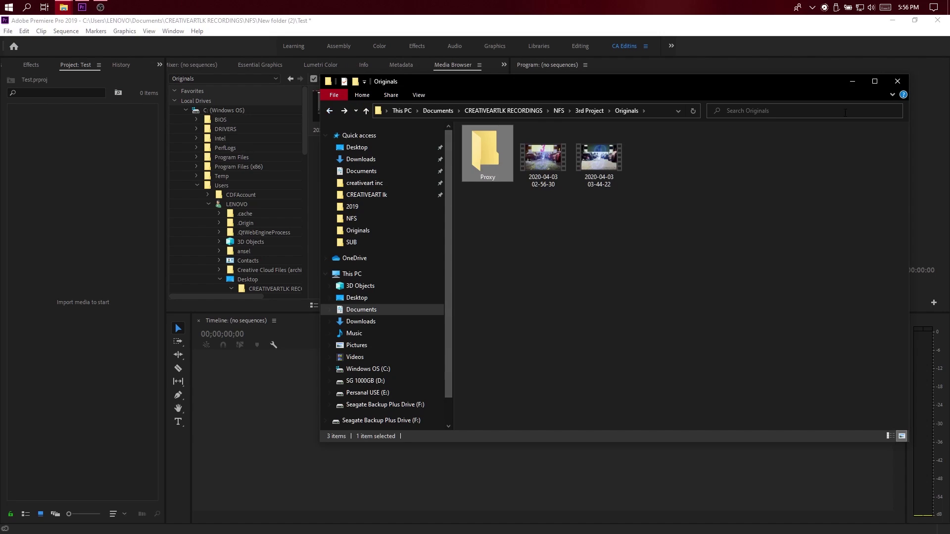
{"action": "left_click", "coordinate": [852, 81]}
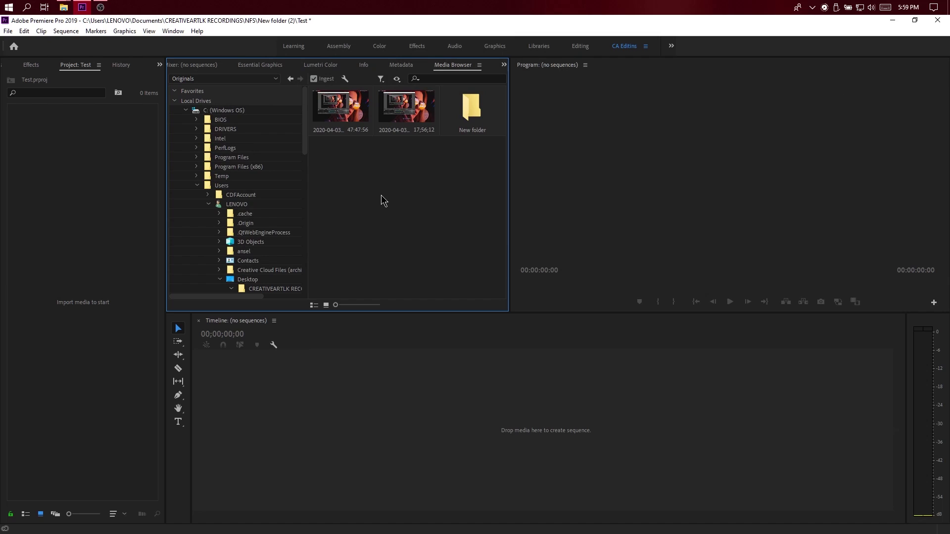
Import both 2020-04-03 clips from the Media Browser's Originals folder into the project.
{"action": "left_click_drag", "start_coordinate": [341, 167], "coordinate": [434, 111]}
{"action": "left_click_drag", "start_coordinate": [337, 151], "coordinate": [424, 102]}
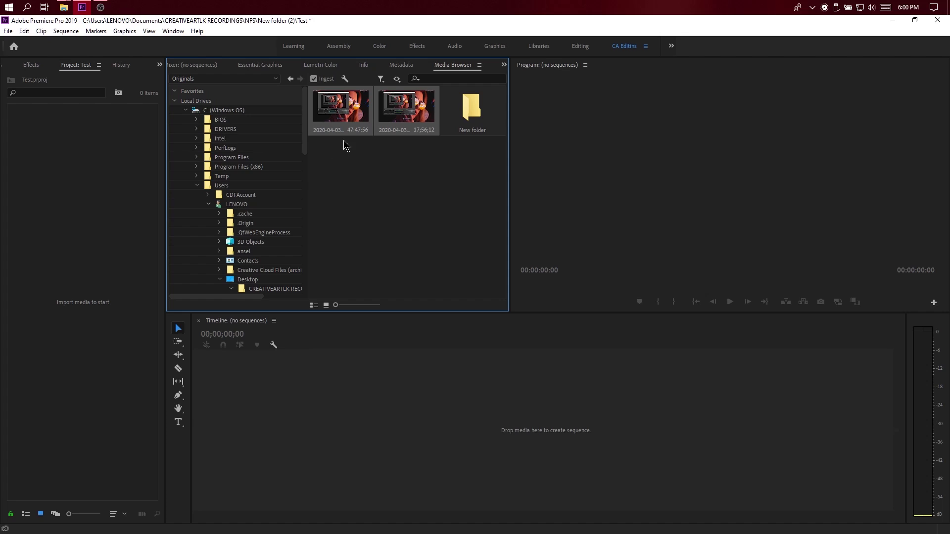
{"action": "left_click_drag", "start_coordinate": [359, 114], "coordinate": [104, 151]}
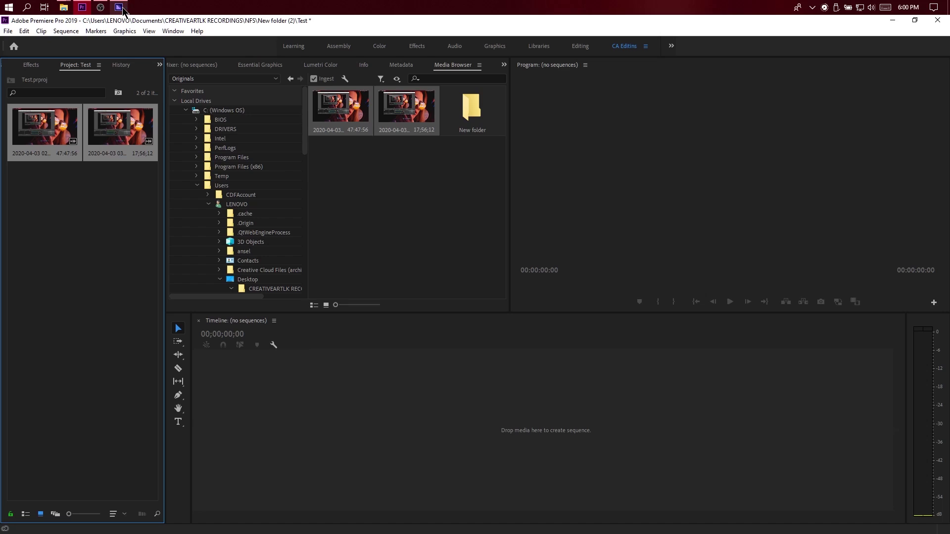
Switch to Adobe Media Encoder and examine the queued proxy jobs and their output paths.
{"action": "mouse_move", "coordinate": [123, 14]}
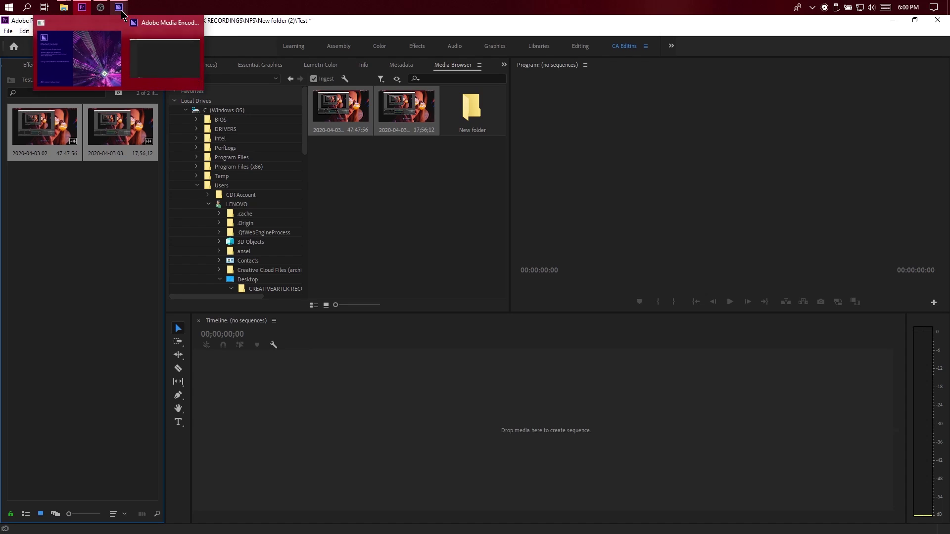
{"action": "left_click", "coordinate": [147, 68]}
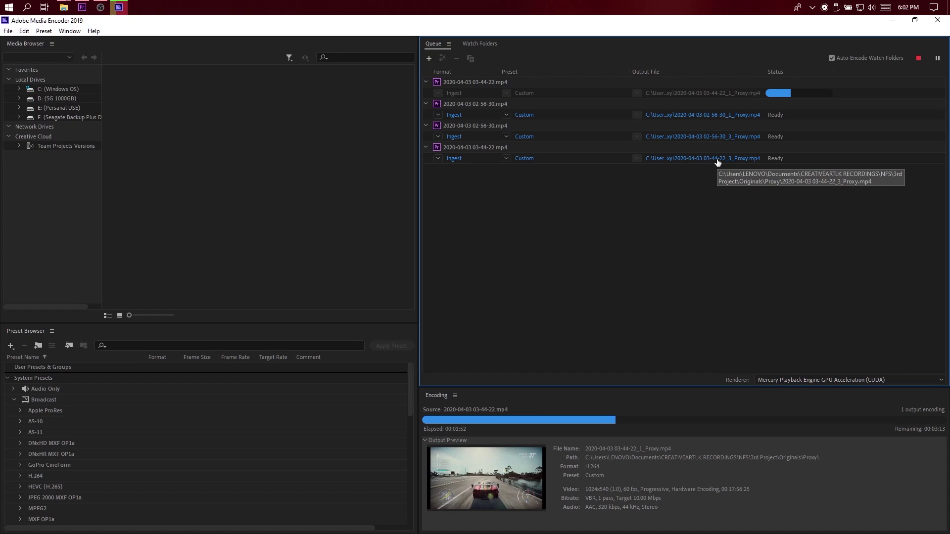
{"action": "left_click", "coordinate": [892, 21]}
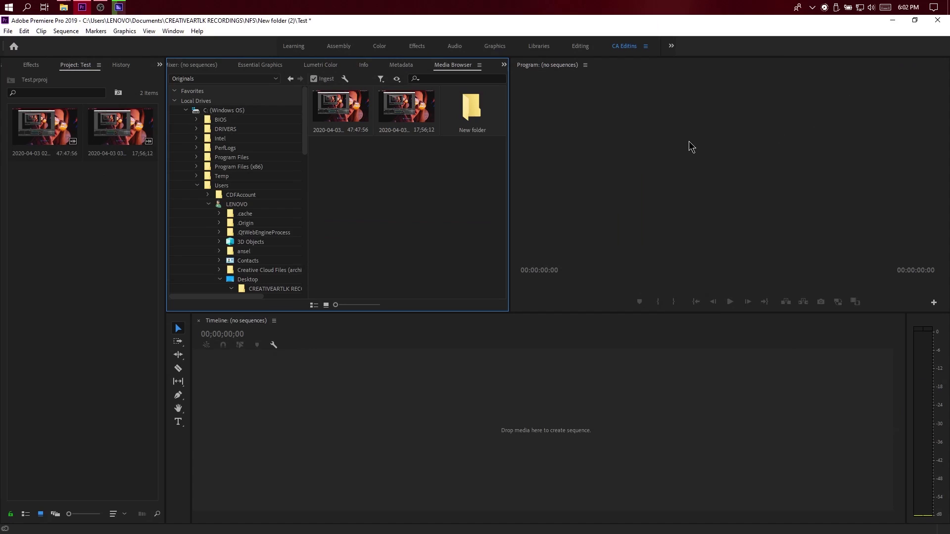
Import the Game Intro video into the project from Documents > CREATIVEARTLK RECORDINGS > Intro make using File Explorer.
{"action": "key", "text": "shift+1"}
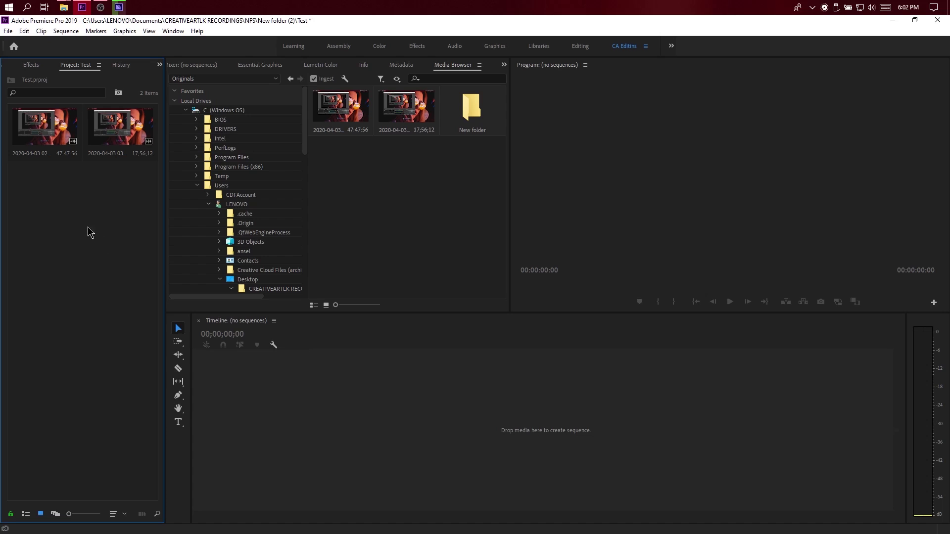
{"action": "left_click", "coordinate": [9, 7]}
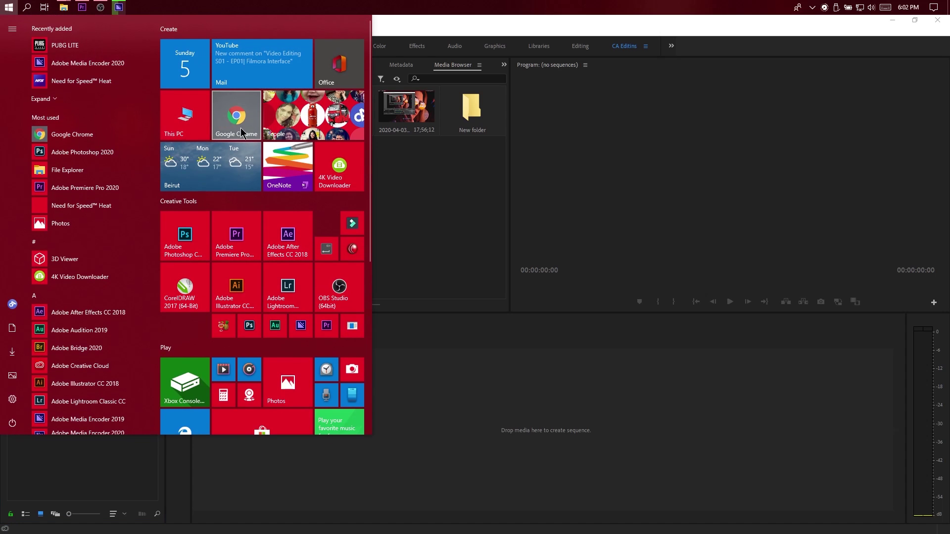
{"action": "left_click", "coordinate": [187, 115]}
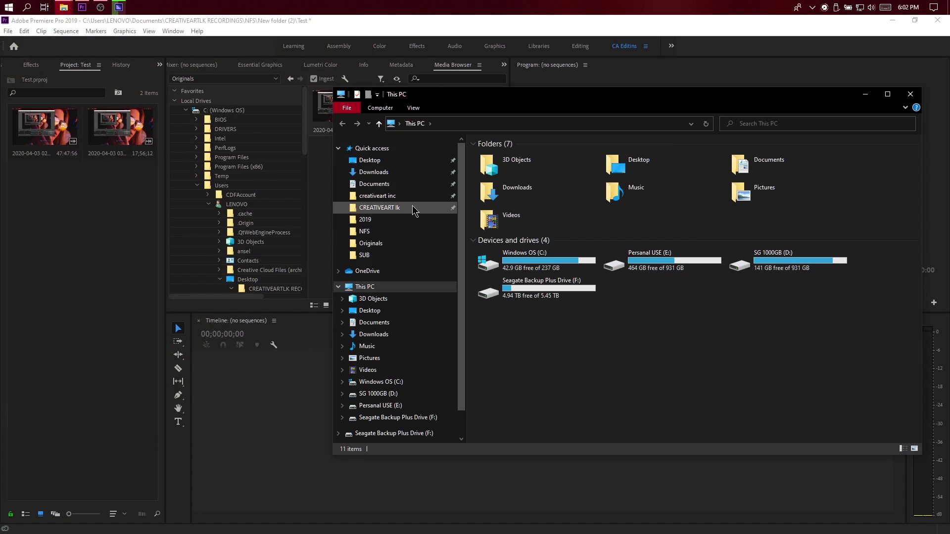
{"action": "left_click", "coordinate": [412, 196]}
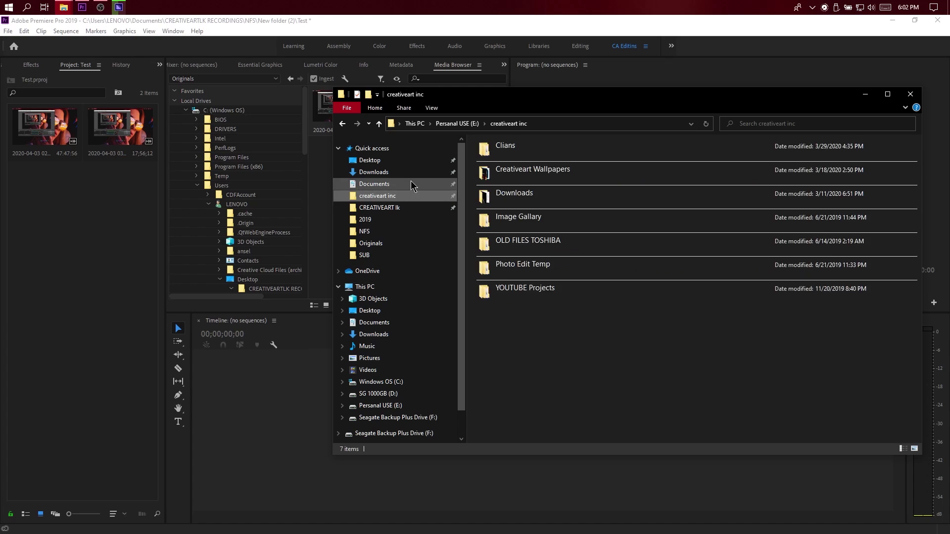
{"action": "left_click", "coordinate": [396, 184]}
{"action": "double_click", "coordinate": [566, 220]}
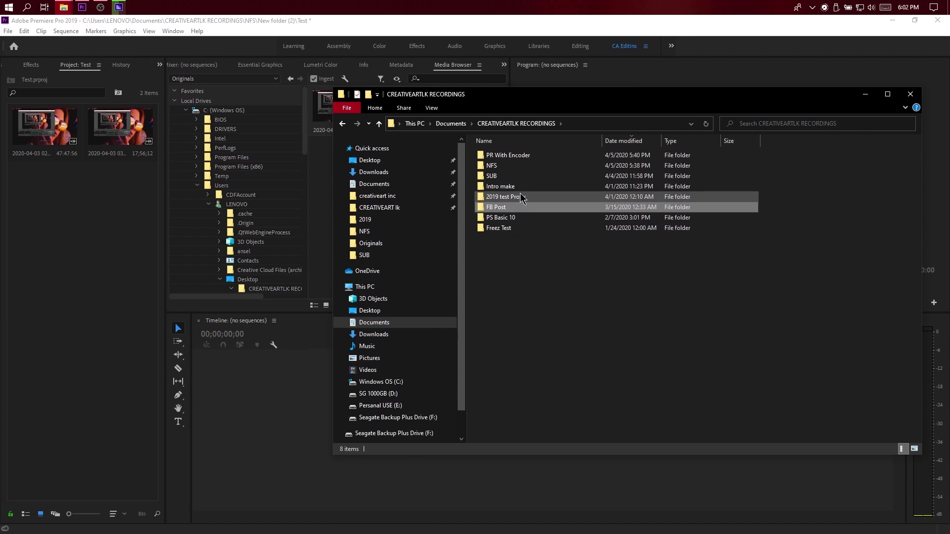
{"action": "double_click", "coordinate": [522, 186]}
{"action": "left_click", "coordinate": [607, 262]}
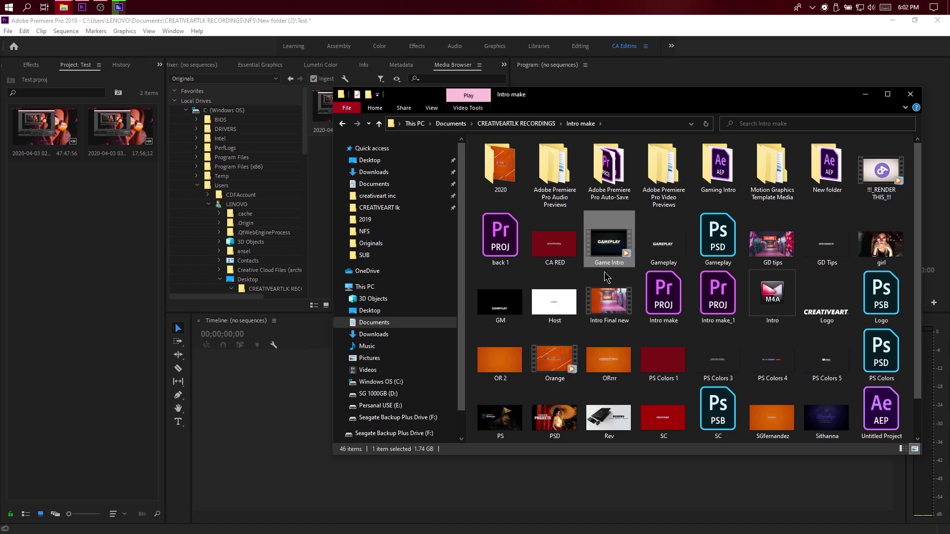
{"action": "left_click_drag", "start_coordinate": [608, 249], "coordinate": [82, 233]}
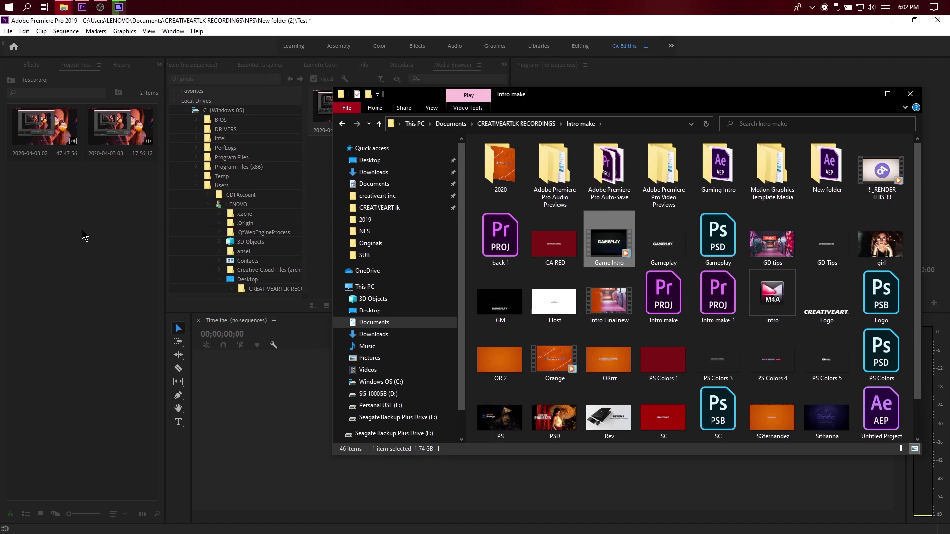
{"action": "left_click", "coordinate": [91, 254]}
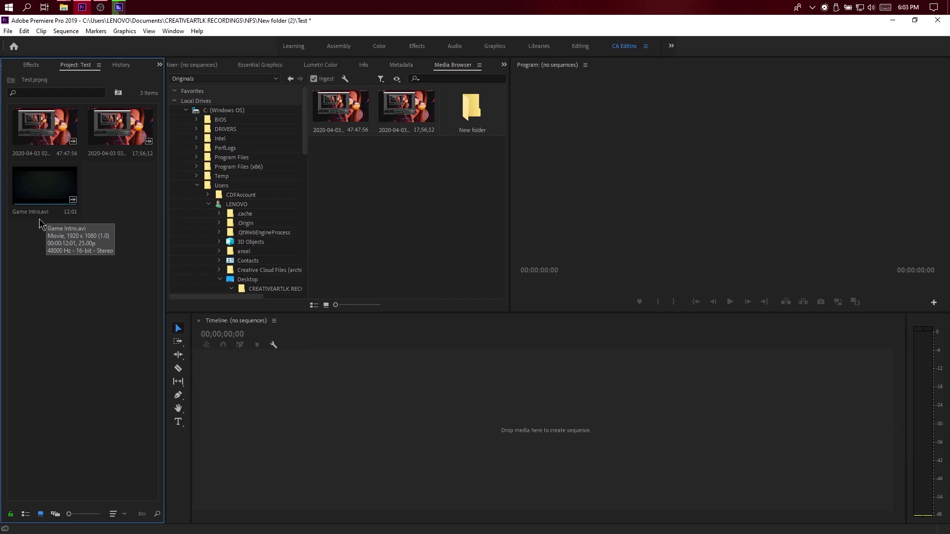
Check the Adobe Media Encoder queue for the Game Intro proxy job and the encoding progress.
{"action": "left_click", "coordinate": [119, 7]}
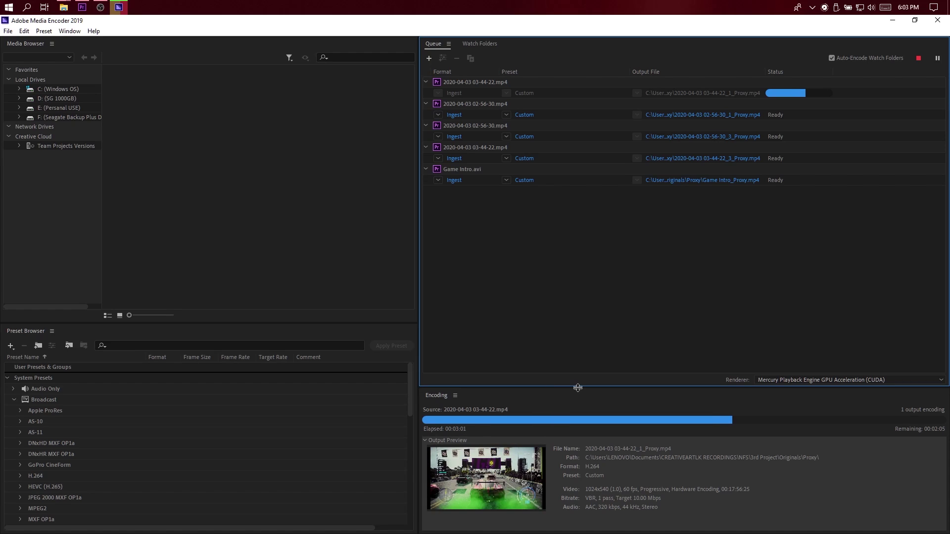
{"action": "left_click", "coordinate": [893, 20]}
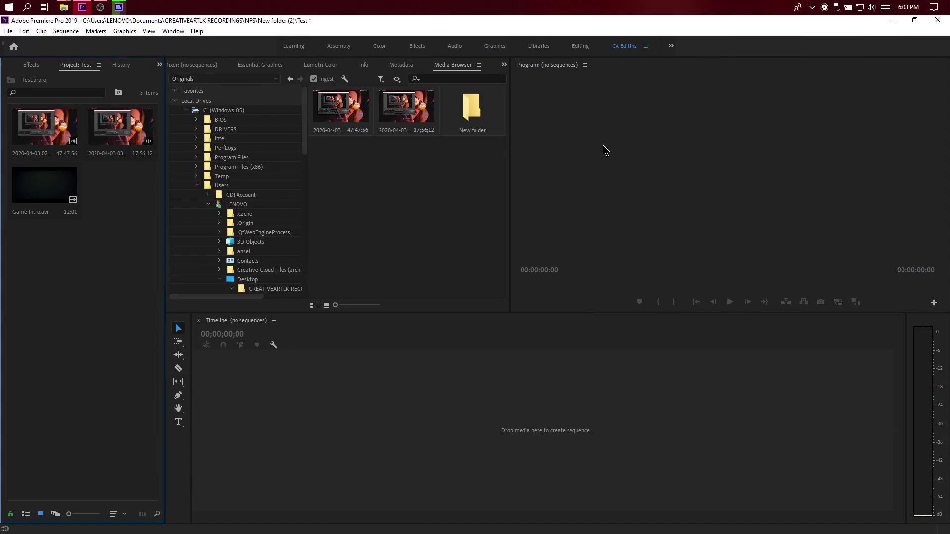
{"action": "left_click", "coordinate": [61, 137]}
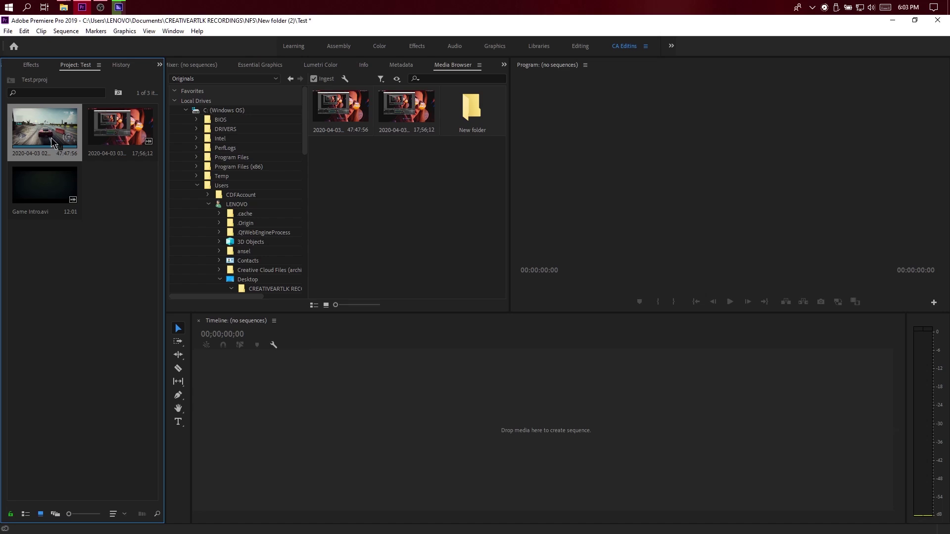
{"action": "left_click_drag", "start_coordinate": [59, 142], "coordinate": [286, 354]}
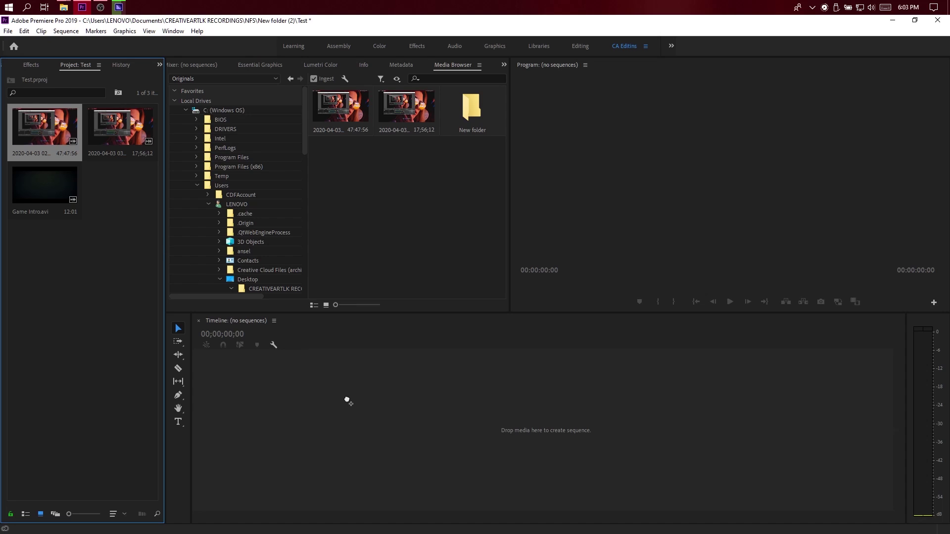
{"action": "left_click_drag", "start_coordinate": [346, 401], "coordinate": [347, 404]}
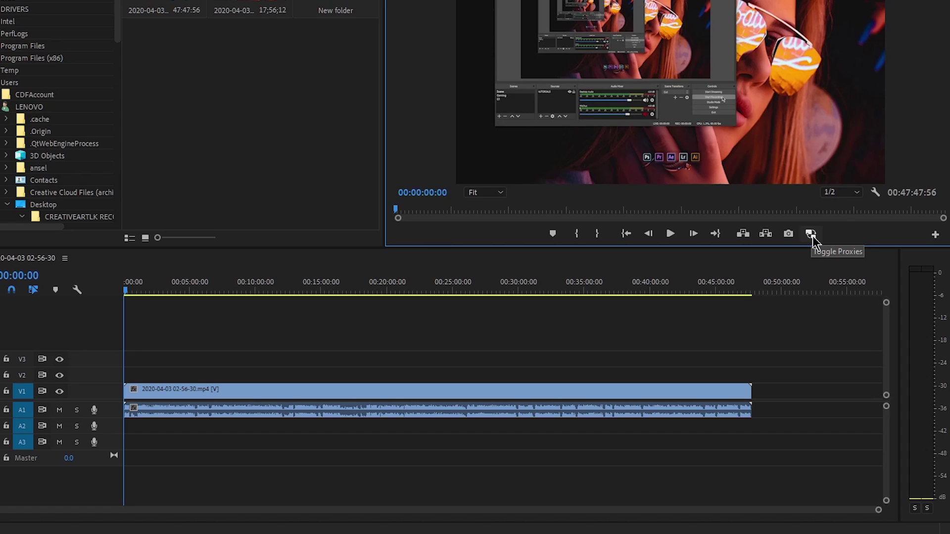
{"action": "left_click", "coordinate": [811, 235]}
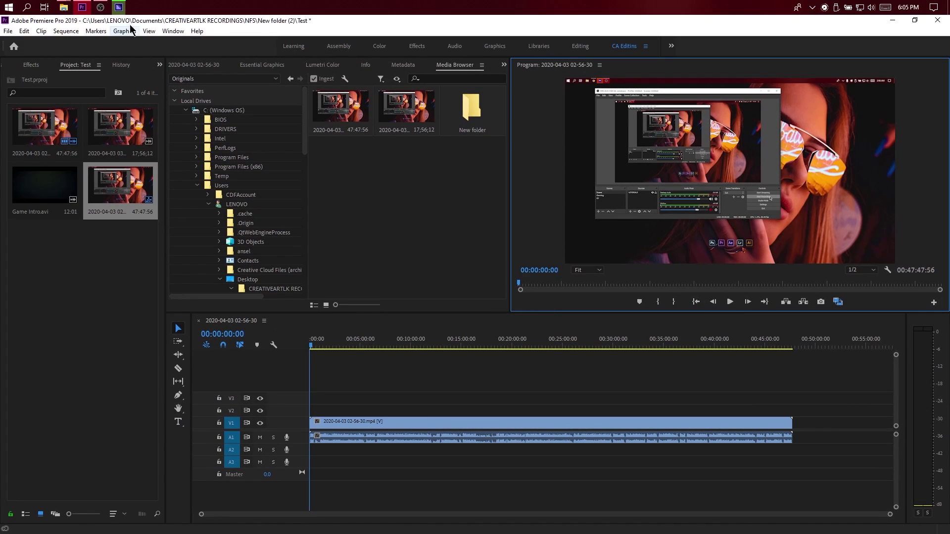
Check the progress of the queued proxy jobs in Adobe Media Encoder, and return to Premiere Pro.
{"action": "left_click", "coordinate": [121, 9]}
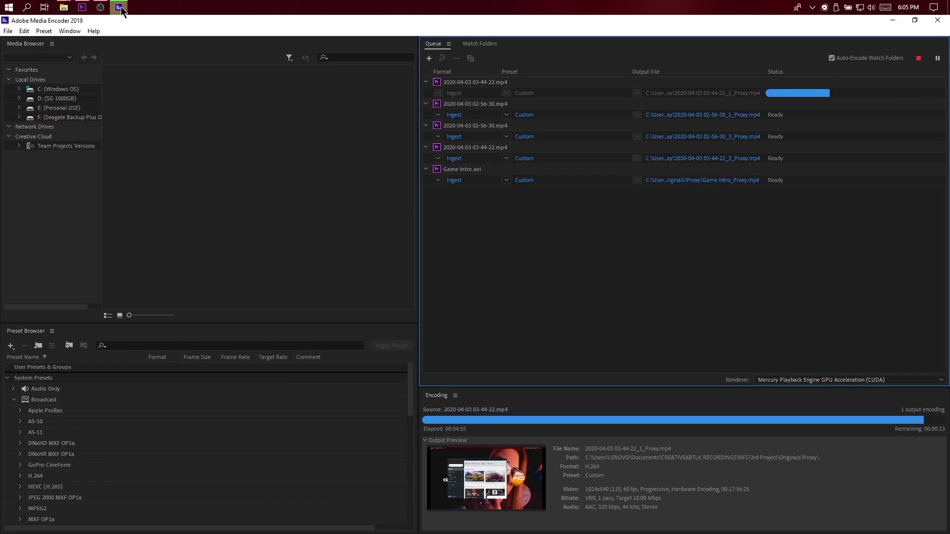
{"action": "left_click", "coordinate": [121, 9]}
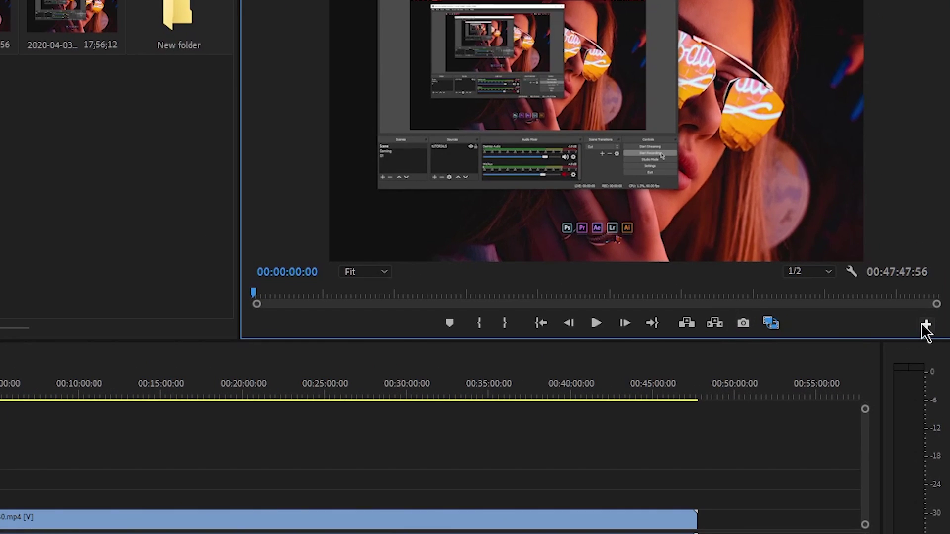
Place the Toggle Proxies button in the Program Monitor's button bar and accept the layout.
{"action": "left_click", "coordinate": [925, 328]}
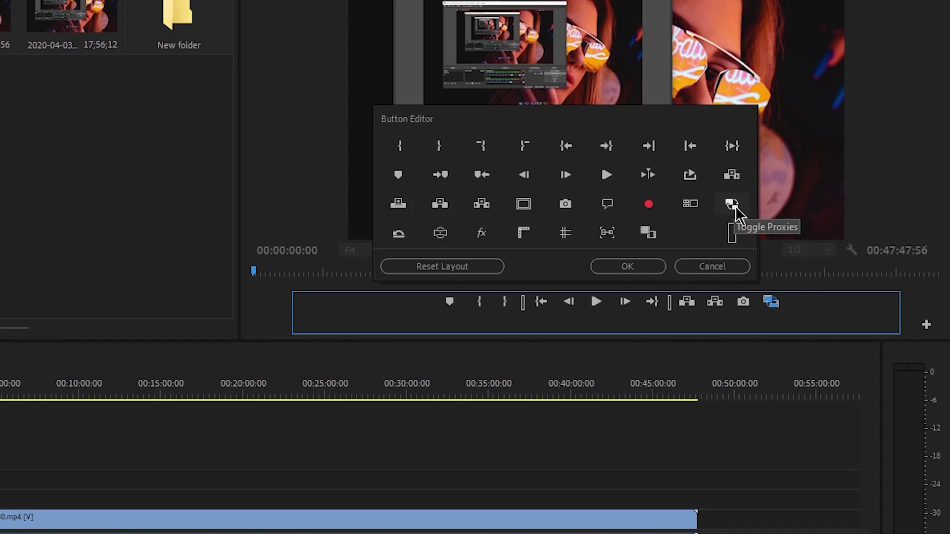
{"action": "left_click_drag", "start_coordinate": [735, 206], "coordinate": [744, 304]}
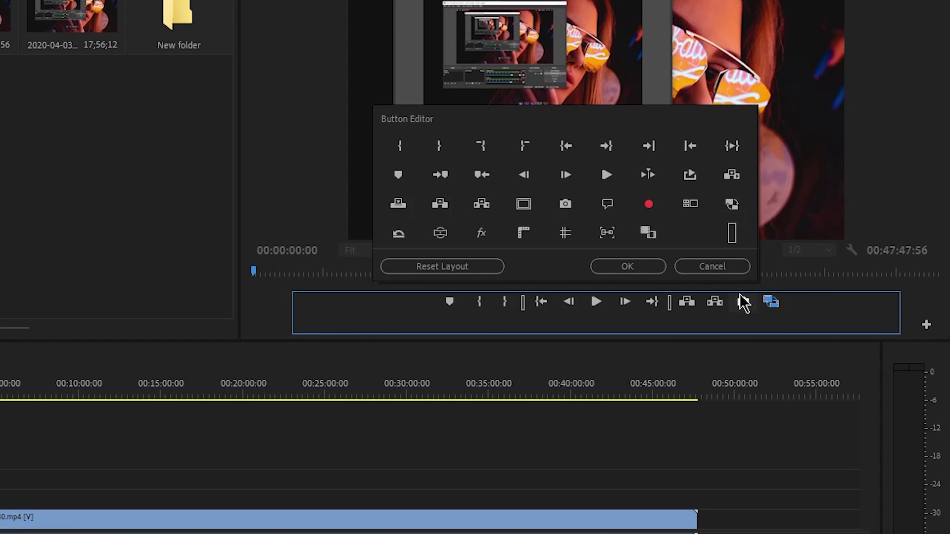
{"action": "left_click", "coordinate": [648, 267]}
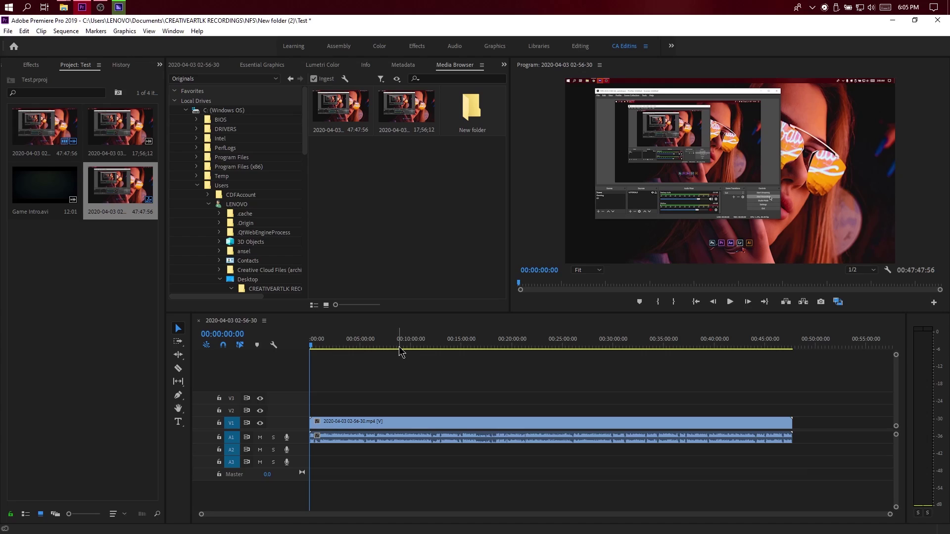
Scrub the sequence to about 00:15:40 and set the Program Monitor's playback resolution to Full.
{"action": "left_click_drag", "start_coordinate": [402, 346], "coordinate": [439, 347]}
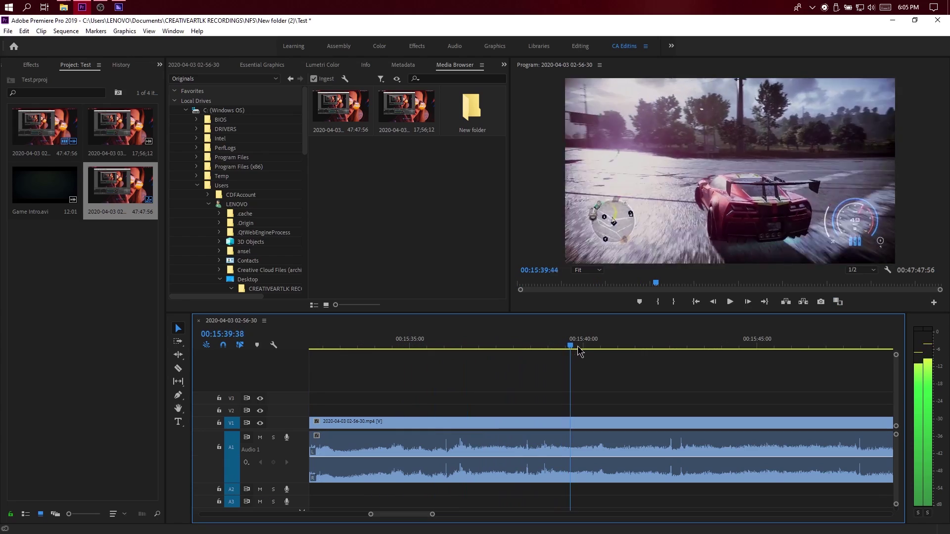
{"action": "left_click_drag", "start_coordinate": [577, 346], "coordinate": [603, 377]}
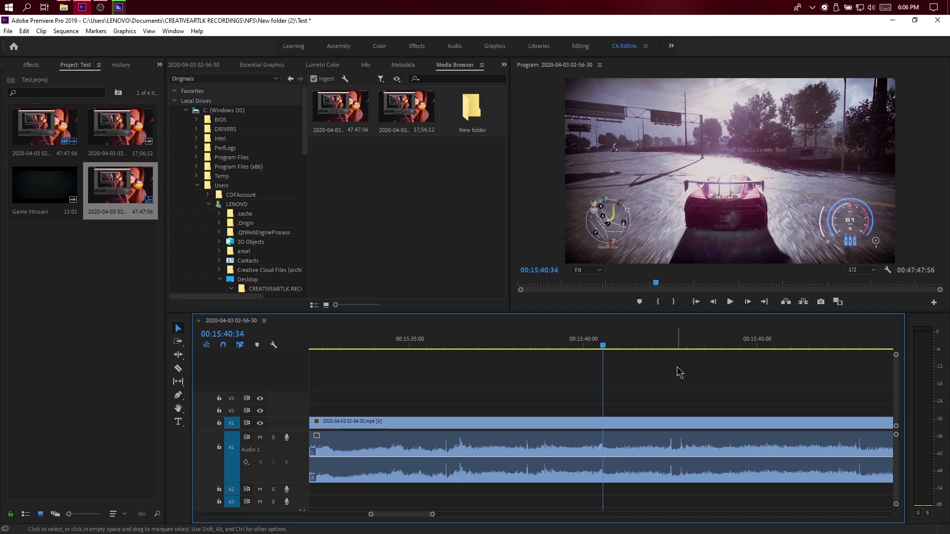
{"action": "left_click", "coordinate": [863, 270]}
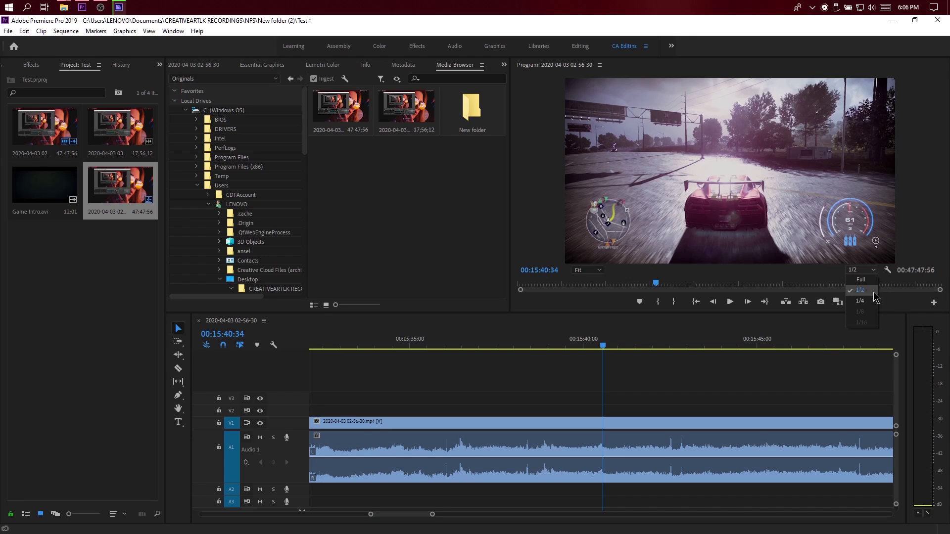
{"action": "left_click", "coordinate": [862, 279]}
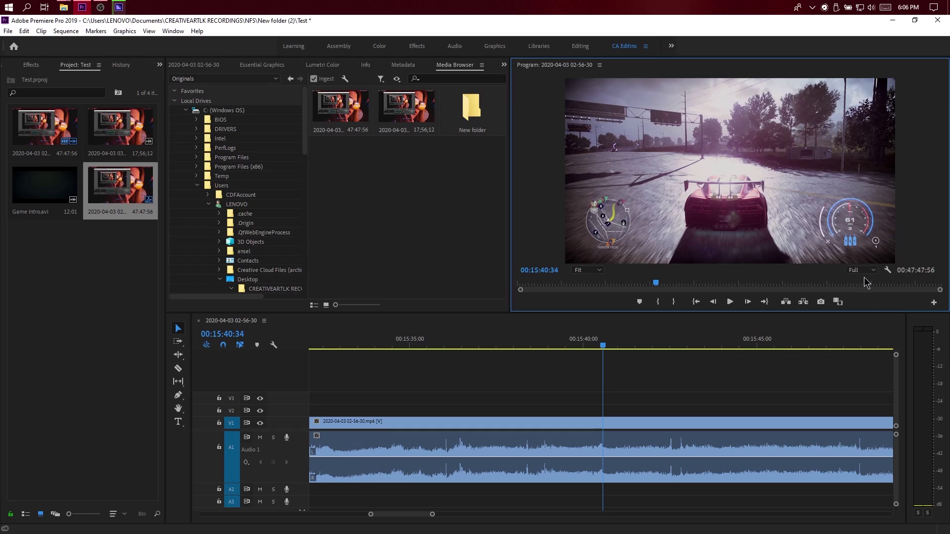
{"action": "left_click", "coordinate": [862, 270]}
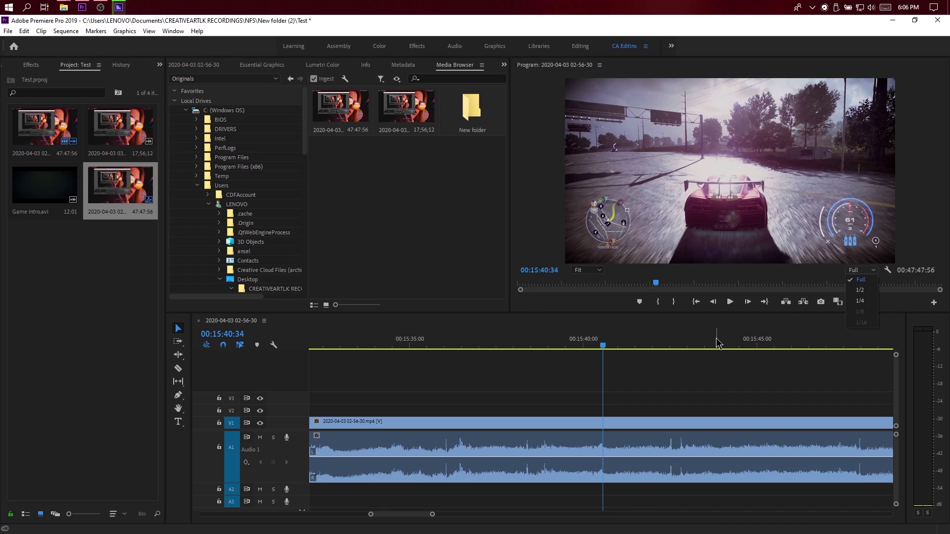
{"action": "left_click", "coordinate": [591, 350]}
{"action": "left_click", "coordinate": [589, 347]}
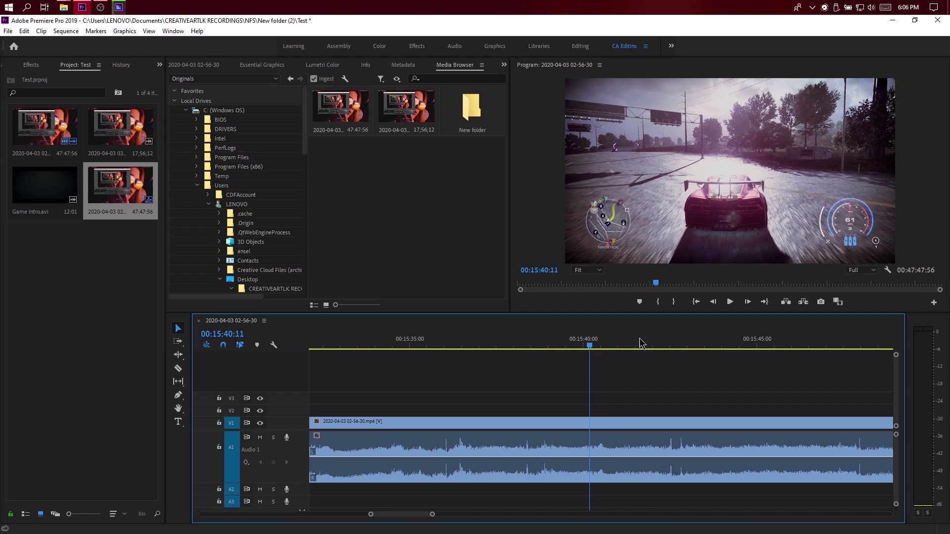
{"action": "left_click", "coordinate": [861, 283]}
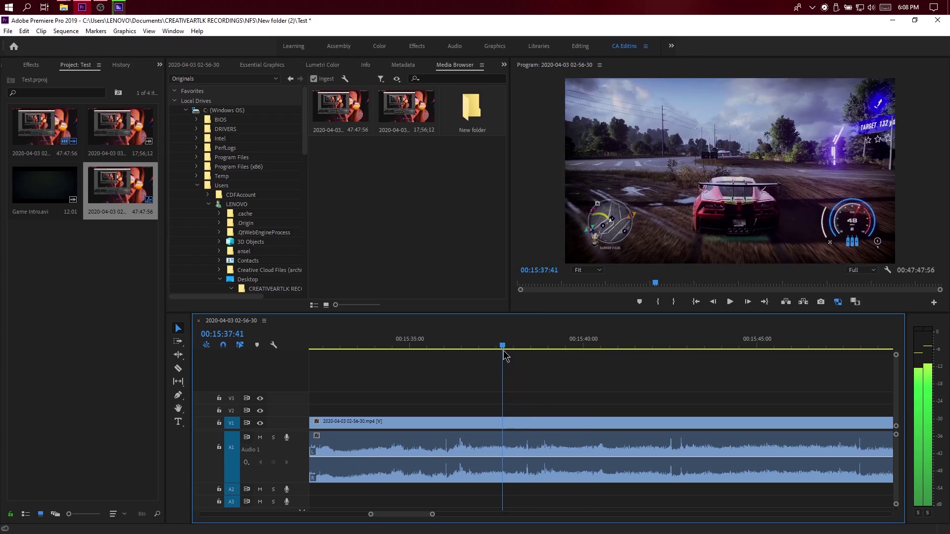
Scrub and play the sequence from around 00:15:37 to check how smoothly it runs with proxies on.
{"action": "left_click_drag", "start_coordinate": [503, 346], "coordinate": [572, 365]}
{"action": "key", "text": "space"}
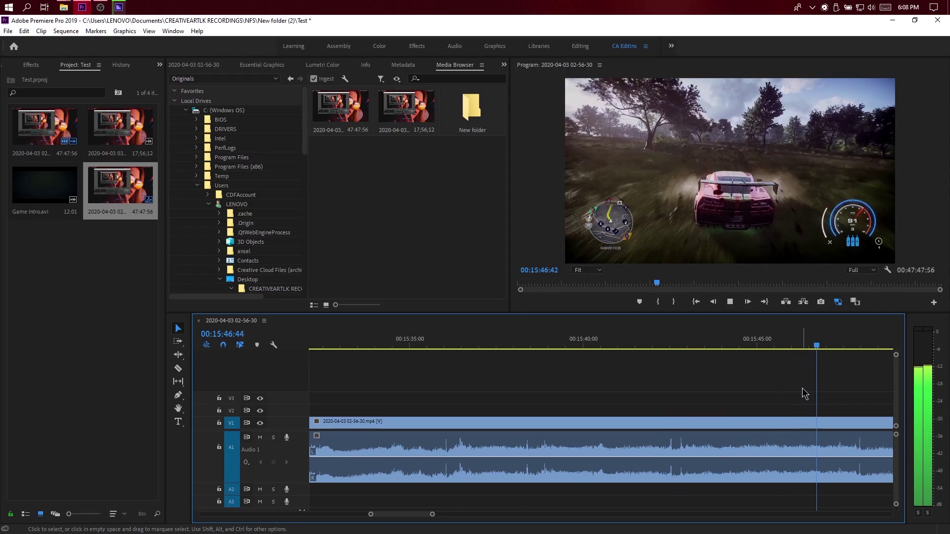
{"action": "key", "text": "space"}
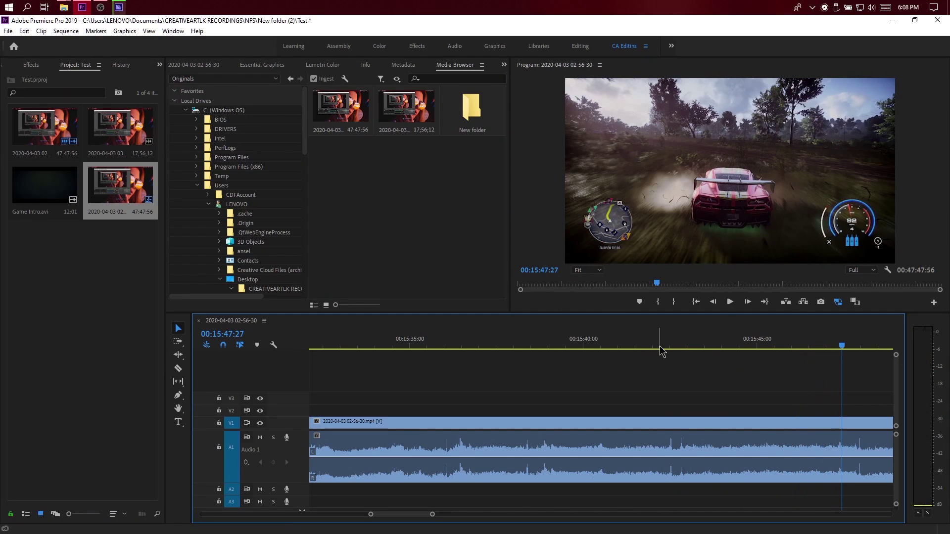
Switch to Adobe Media Encoder and resume the paused proxy encoding queue.
{"action": "left_click", "coordinate": [120, 9]}
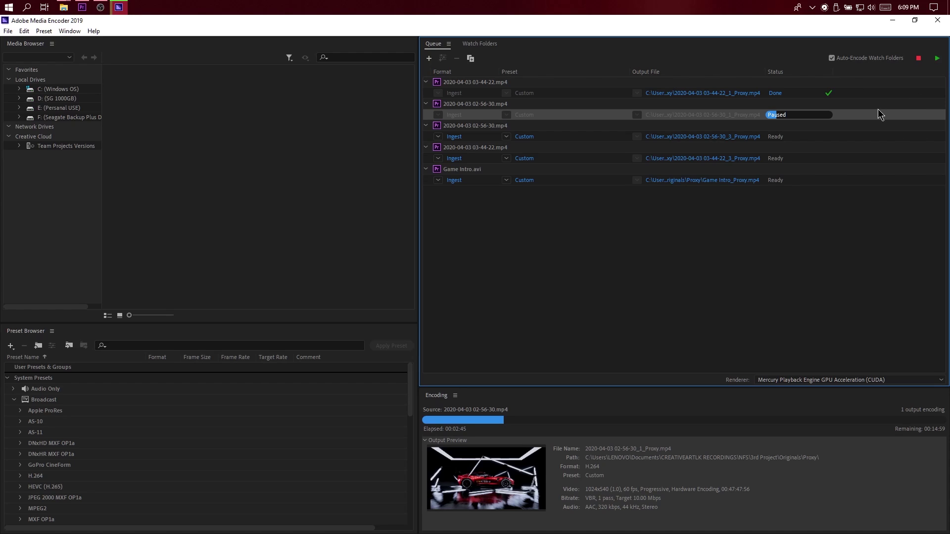
{"action": "left_click", "coordinate": [937, 59]}
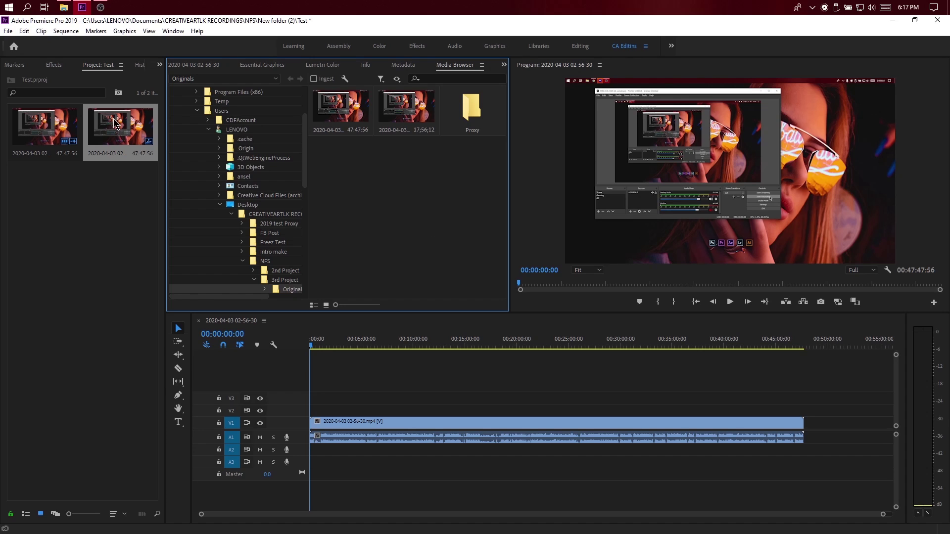
Open the Proxy folder inside Originals in File Explorer and examine the generated proxy file.
{"action": "left_click", "coordinate": [64, 7]}
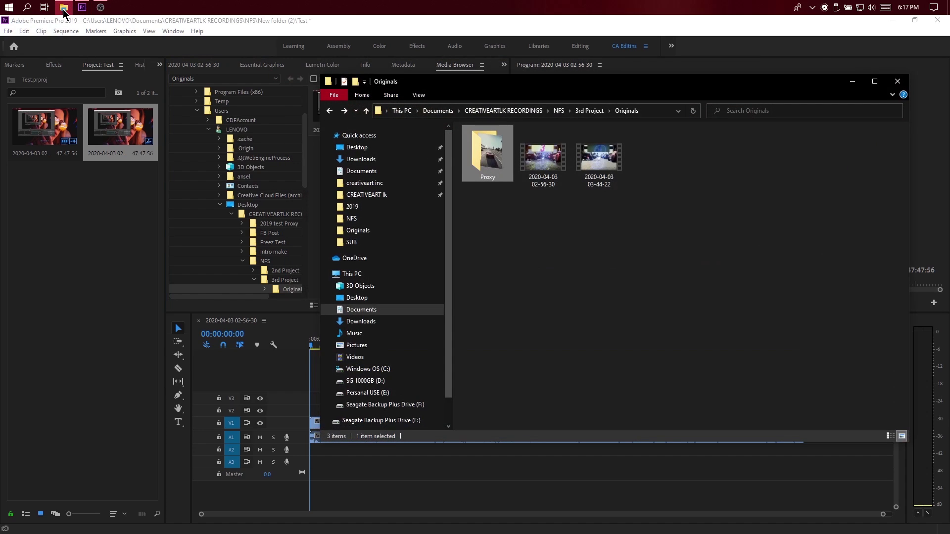
{"action": "left_click", "coordinate": [527, 250]}
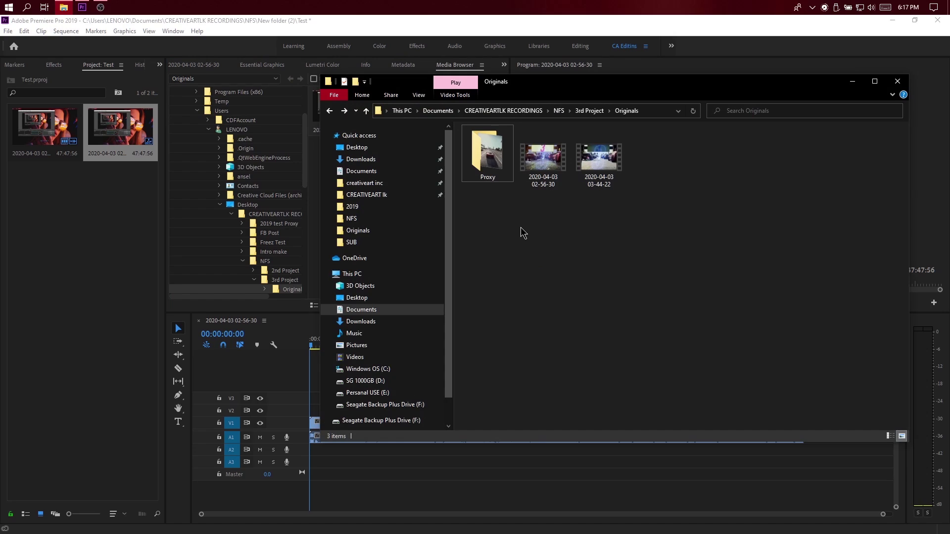
{"action": "double_click", "coordinate": [487, 181]}
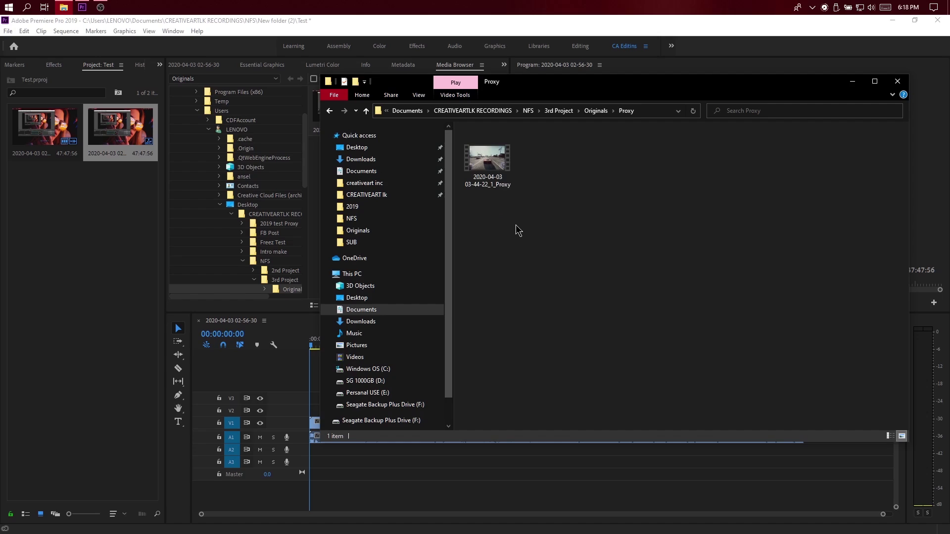
{"action": "left_click", "coordinate": [489, 170]}
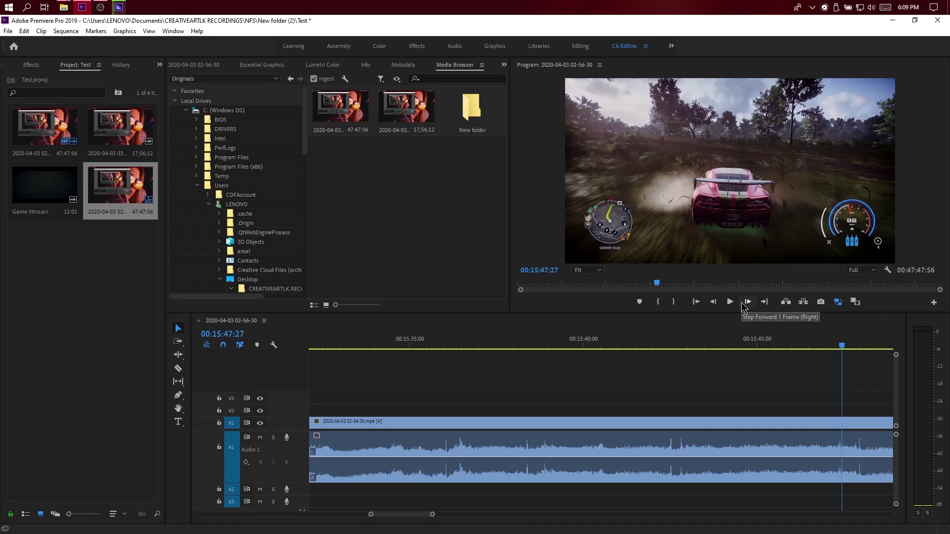
Turn off proxy playback and mark the sequence range from 00:18:40:55 to 00:29:00:44.
{"action": "left_click", "coordinate": [837, 302]}
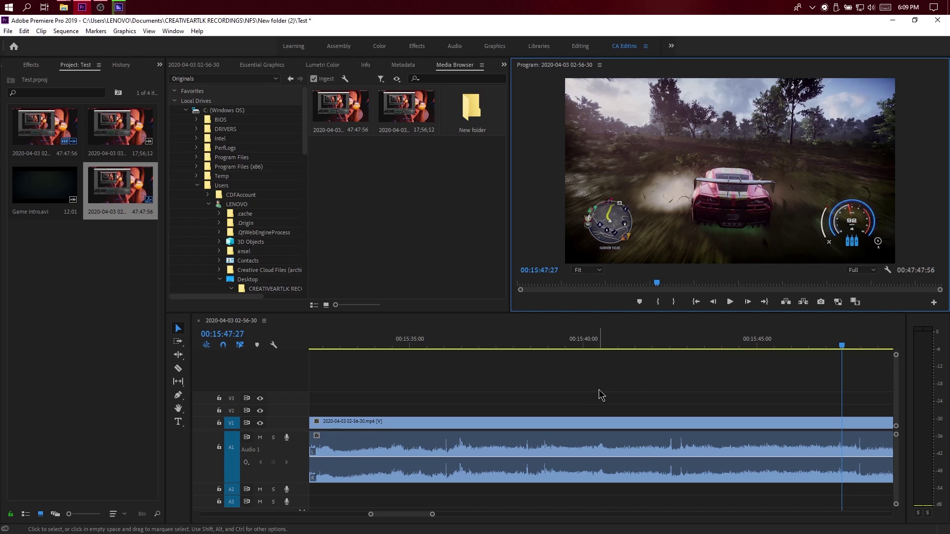
{"action": "left_click", "coordinate": [484, 376]}
{"action": "key", "text": "backslash"}
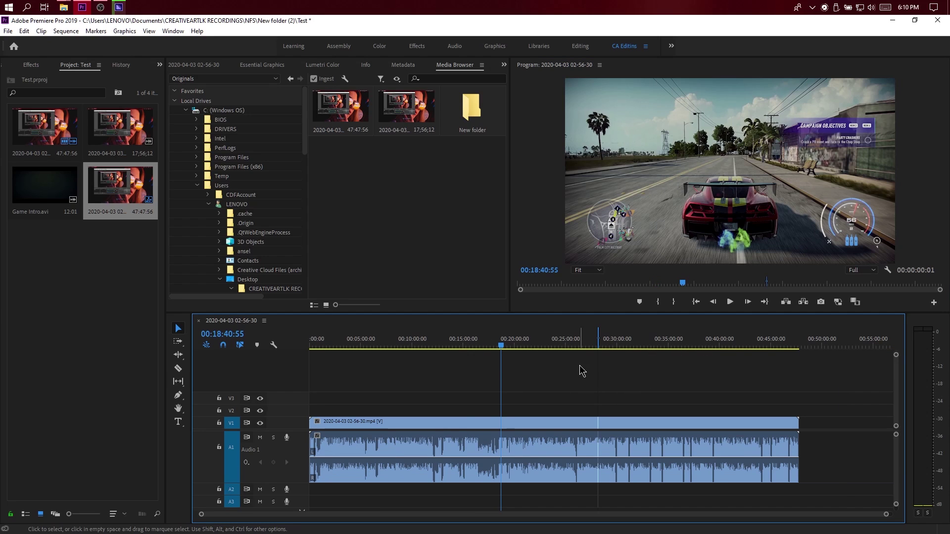
{"action": "key", "text": "i"}
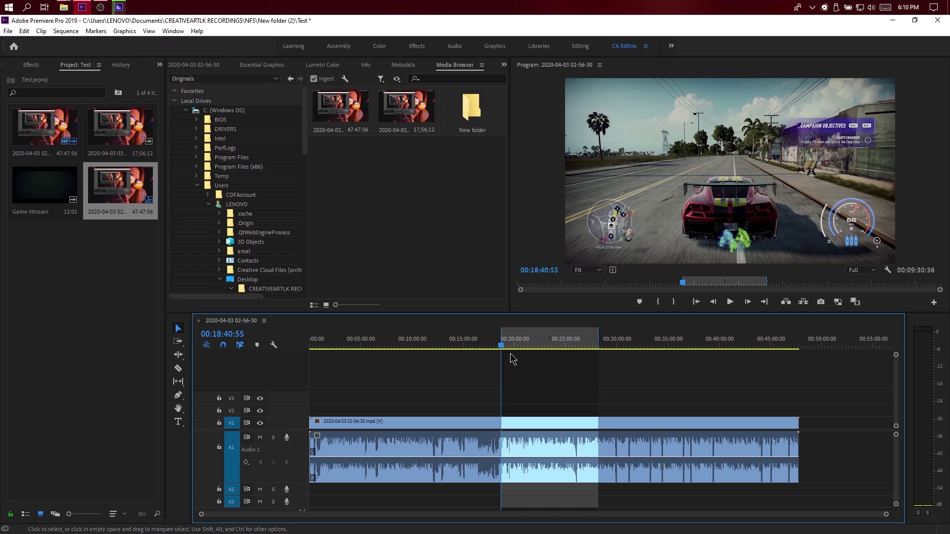
{"action": "left_click_drag", "start_coordinate": [582, 345], "coordinate": [608, 346]}
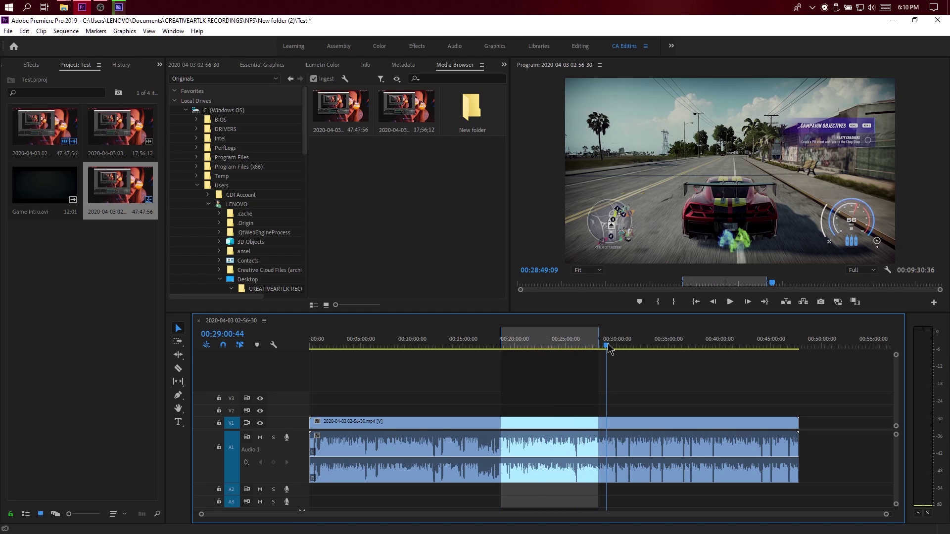
{"action": "key", "text": "o"}
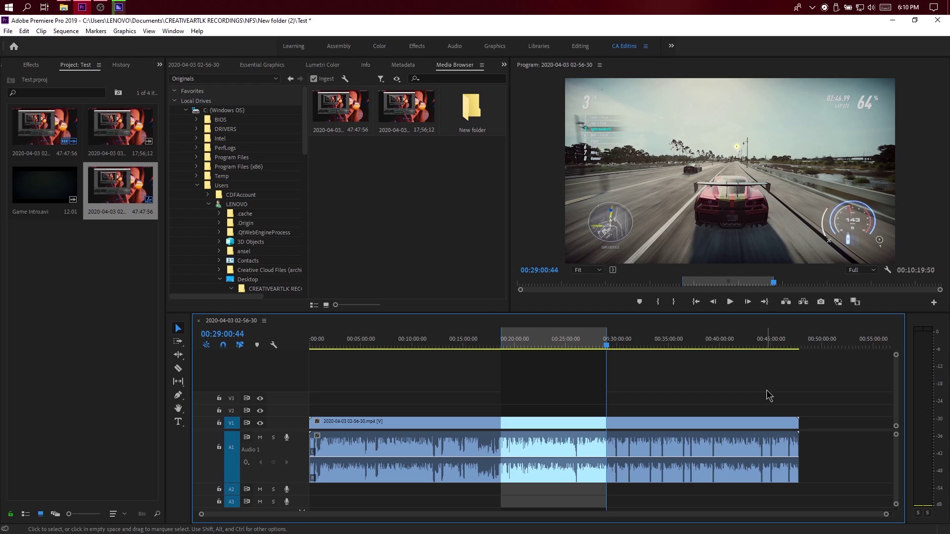
Export the marked sequence range as H.264 with the Match Source - High bitrate preset.
{"action": "key", "text": "ctrl+m"}
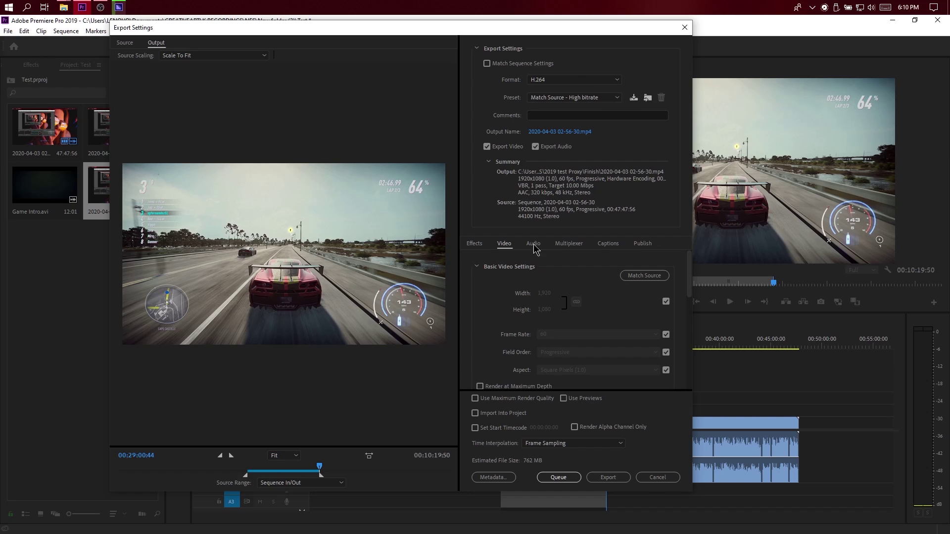
{"action": "left_click", "coordinate": [604, 476]}
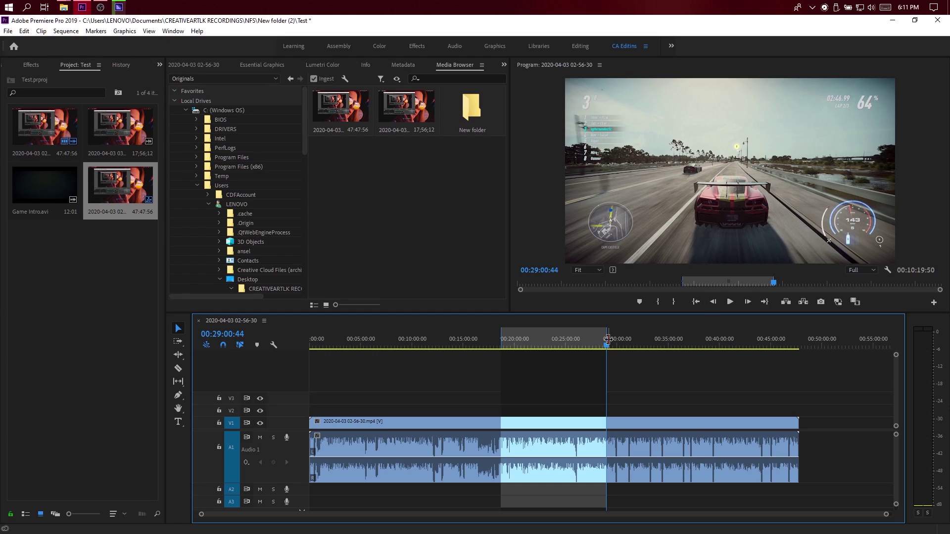
{"action": "key", "text": "alt"}
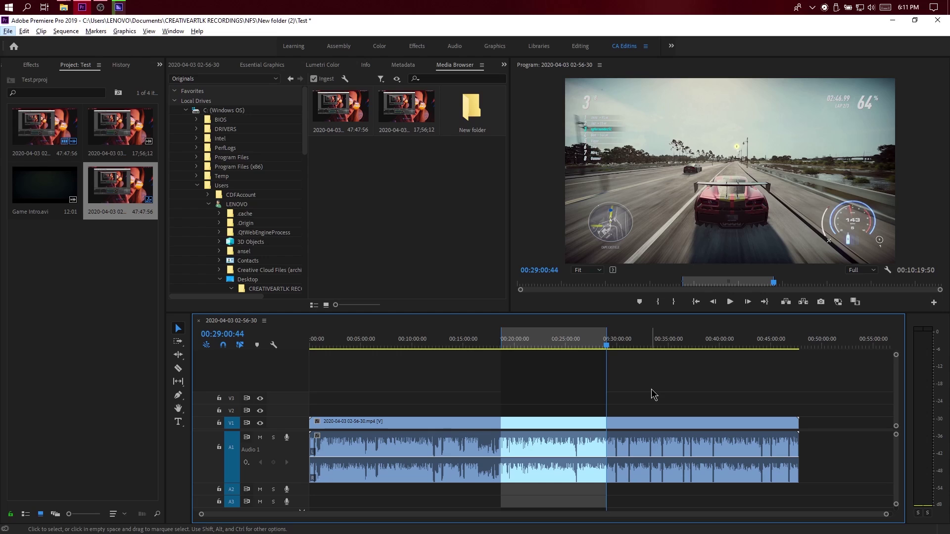